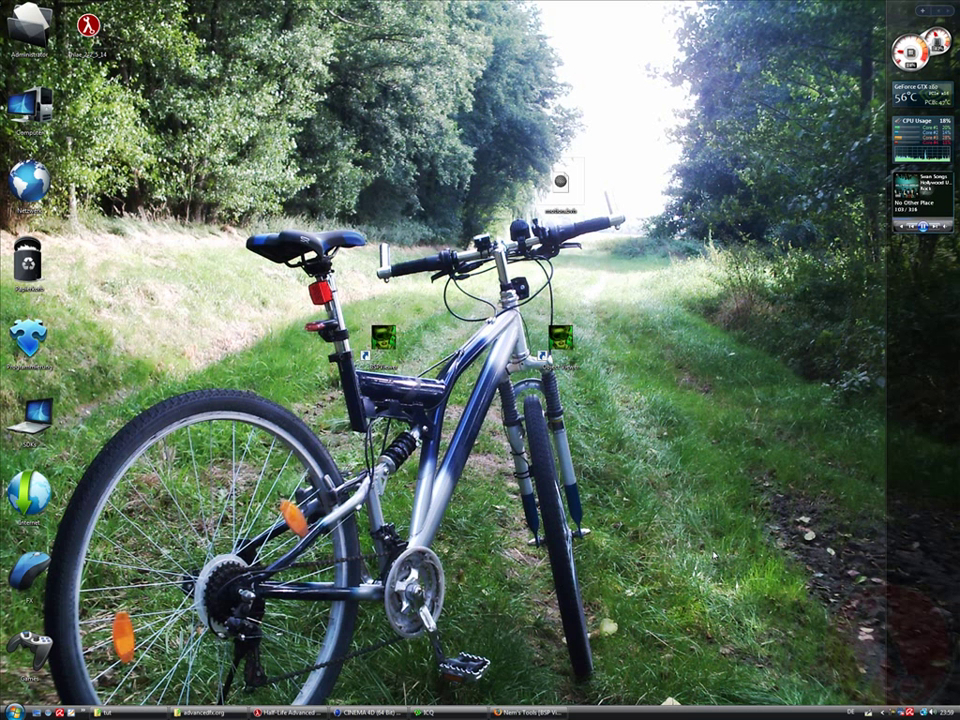
# Step: Move the BSPViewer shortcut beside the Object Viewer shortcut and look at the running Half-Life Advanced Effects and CINEMA 4D windows
pyautogui.moveTo(383, 337); pyautogui.dragTo(502, 337)
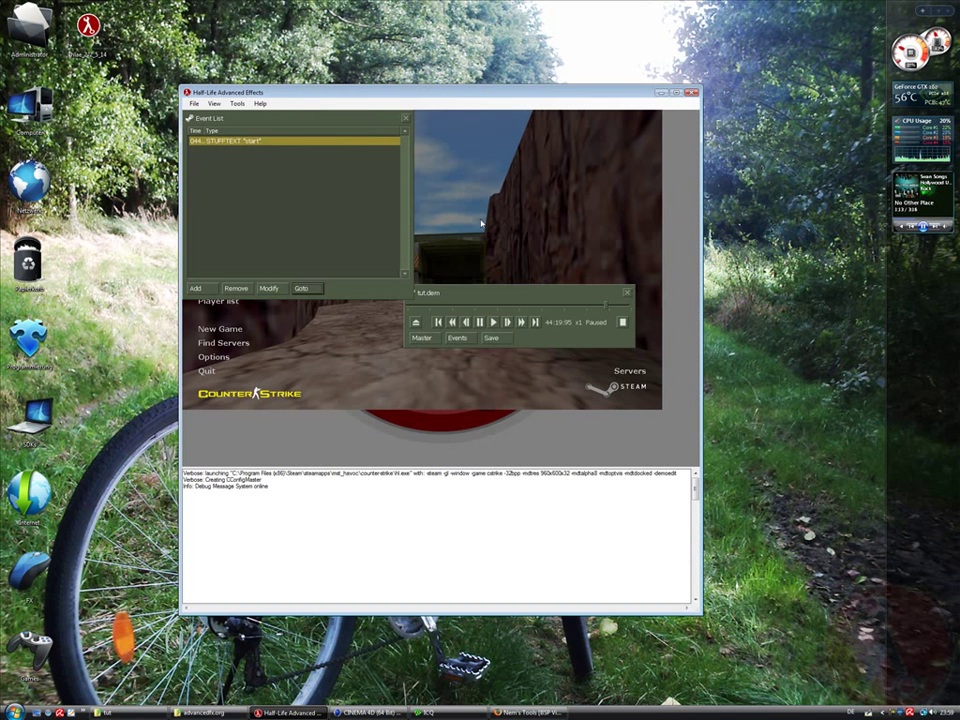
pyautogui.click(661, 94)
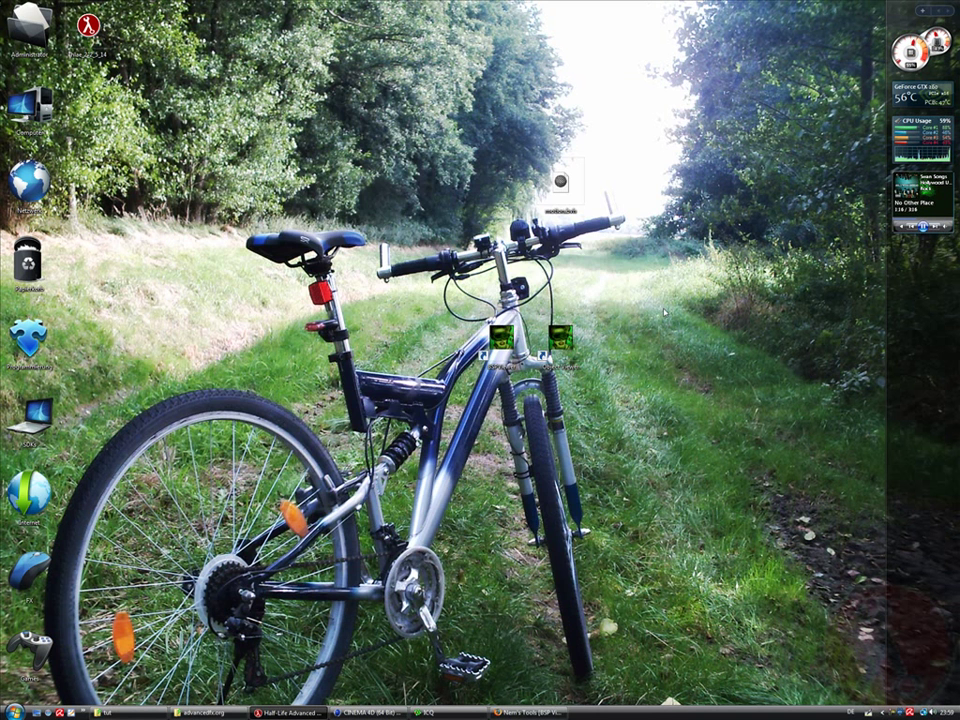
pyautogui.click(385, 712)
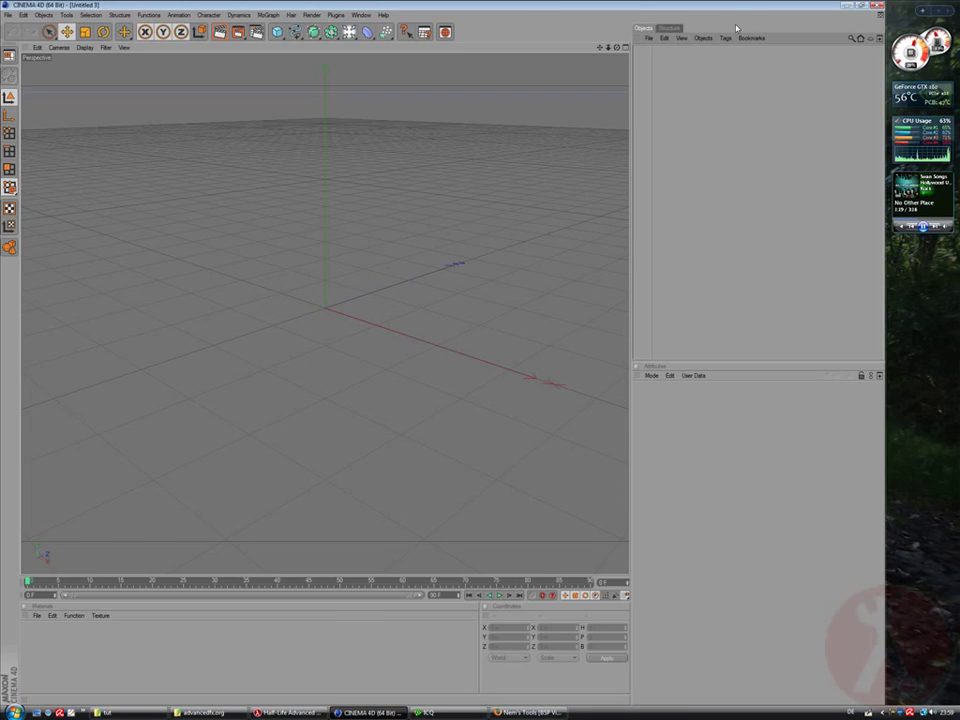
pyautogui.click(848, 5)
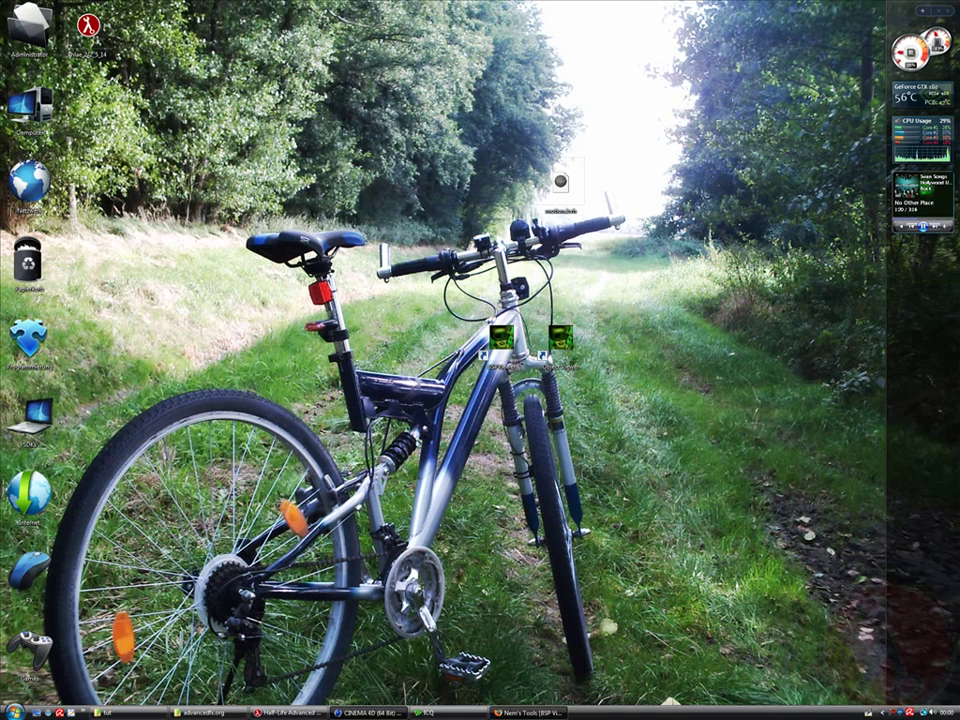
# Step: Switch to Firefox and view the BSP Viewer and Crafty about pages on Nem's Tools
pyautogui.click(528, 712)
pyautogui.scroll(15, 398, 304)
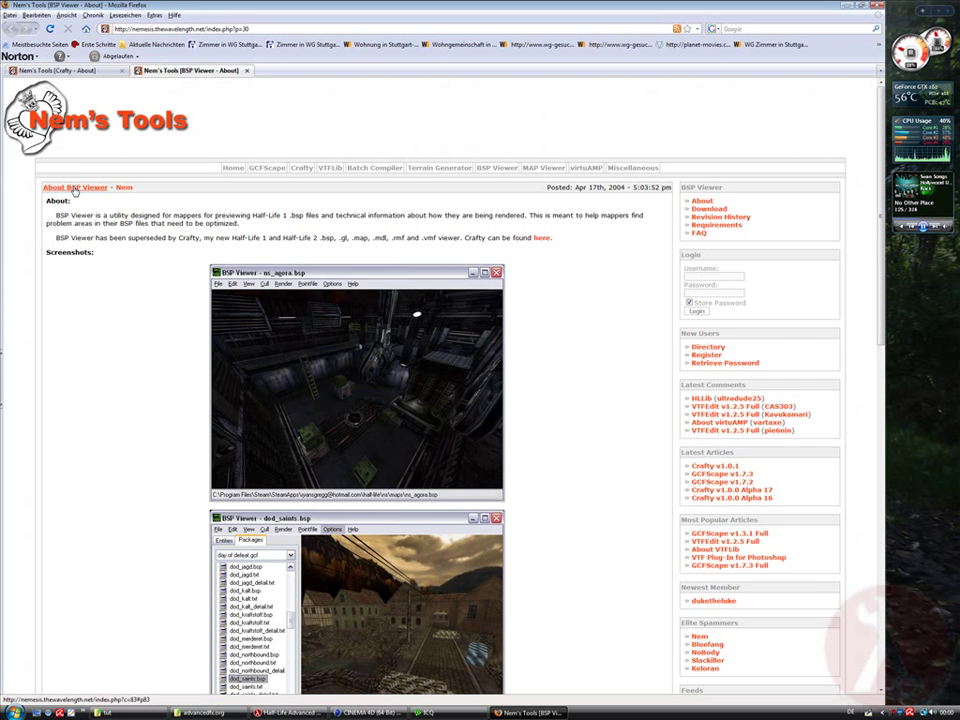
pyautogui.click(90, 71)
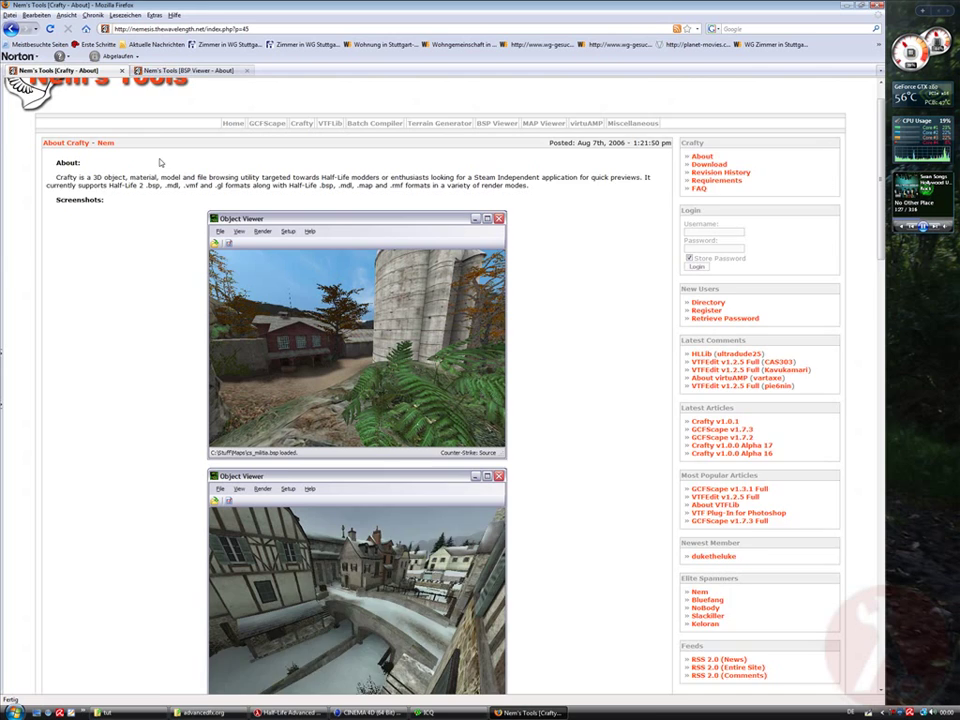
pyautogui.scroll(1, 159, 162)
pyautogui.click(848, 5)
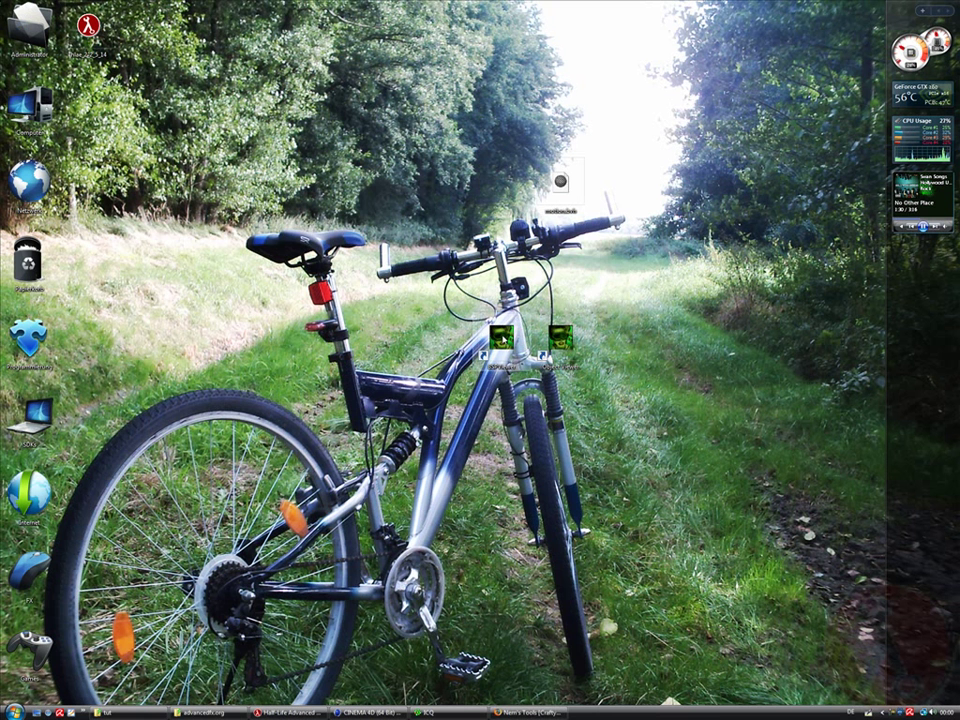
# Step: Launch BSP Viewer, load the recent map de_nuke.bsp, and look around inside it
pyautogui.doubleClick(502, 340)
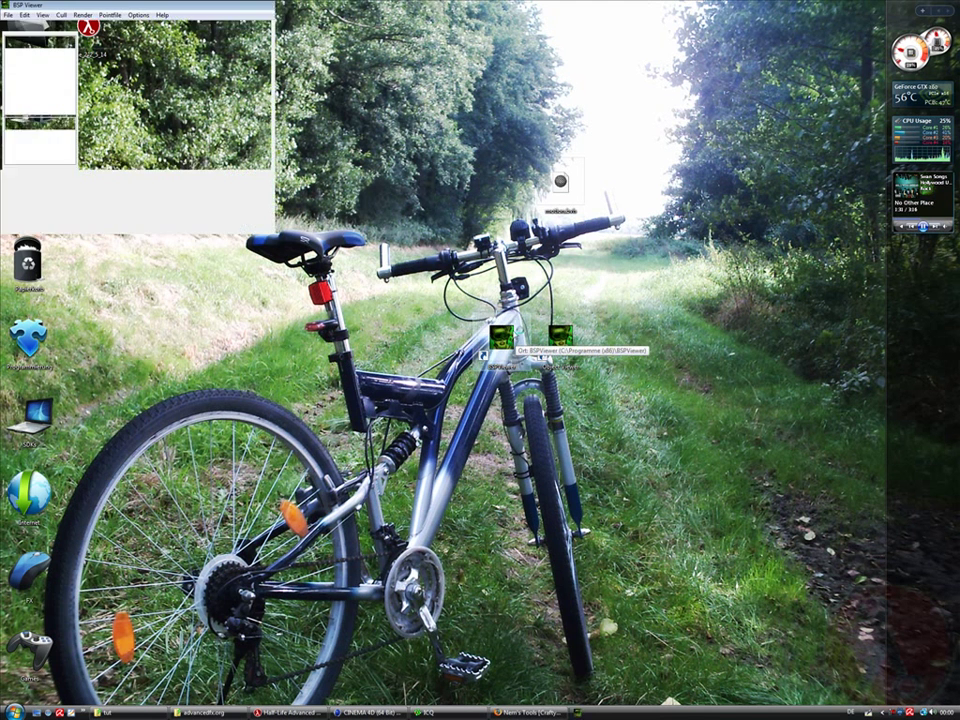
pyautogui.click(7, 14)
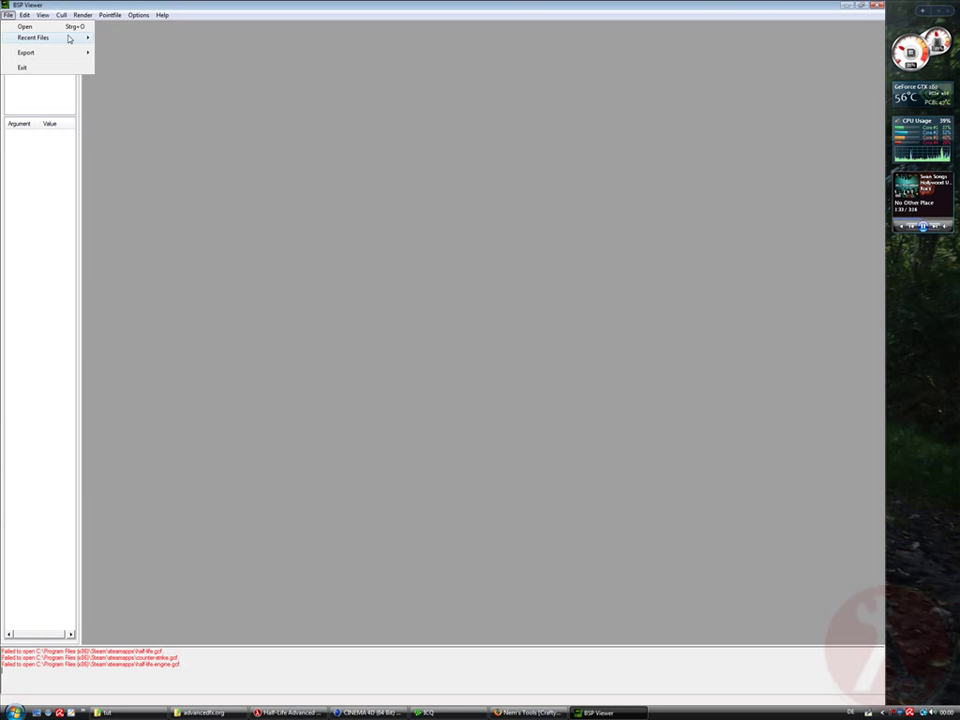
pyautogui.moveTo(60, 37)
pyautogui.click(173, 38)
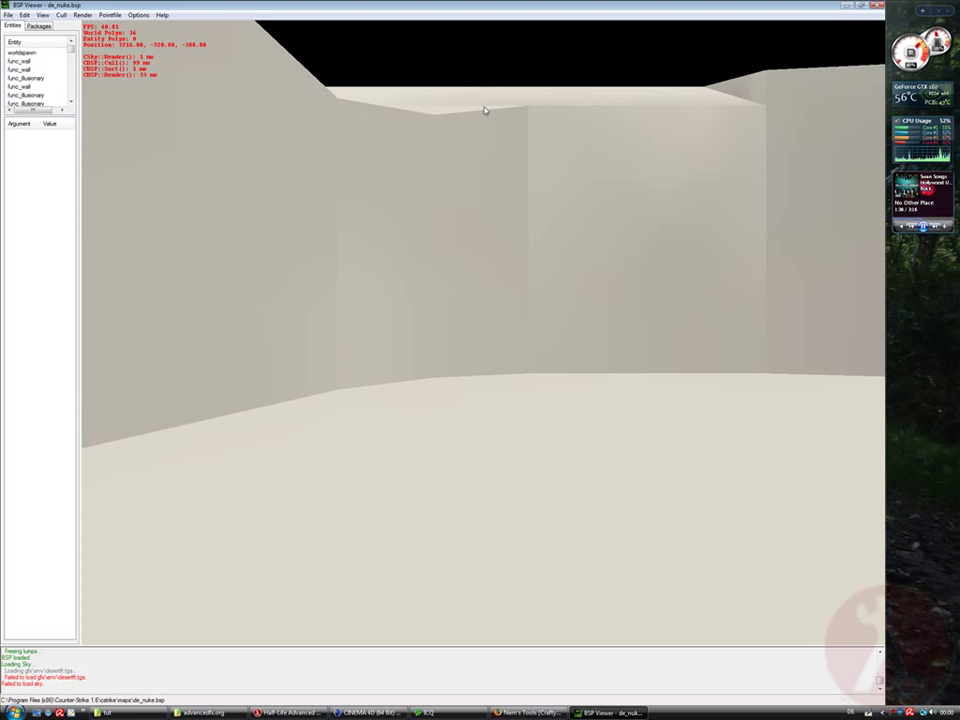
pyautogui.moveTo(485, 110); pyautogui.dragTo(664, 129)
pyautogui.press('w')
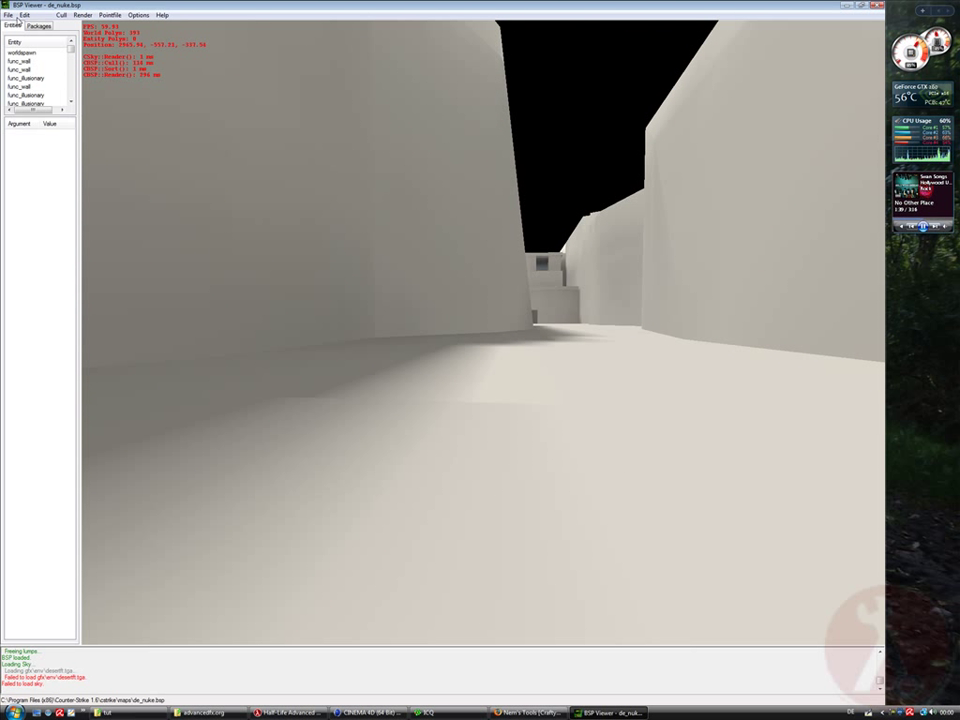
# Step: Export the map with materials but without lights as a 3DS file named nuke in the tut folder, and close BSP Viewer
pyautogui.click(8, 15)
pyautogui.moveTo(34, 50)
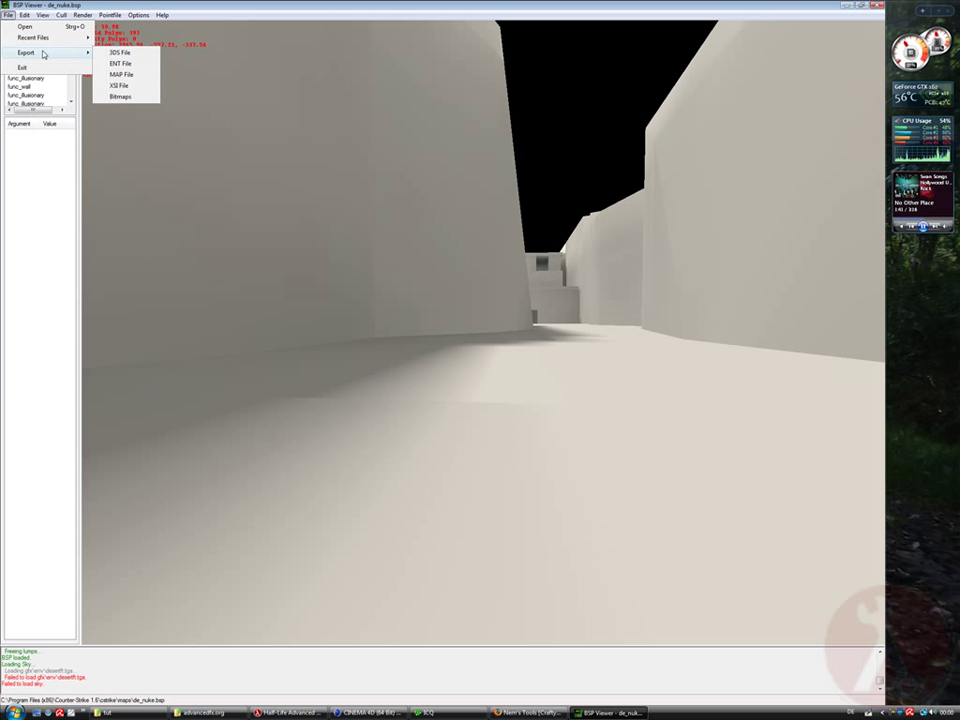
pyautogui.click(121, 53)
pyautogui.click(397, 352)
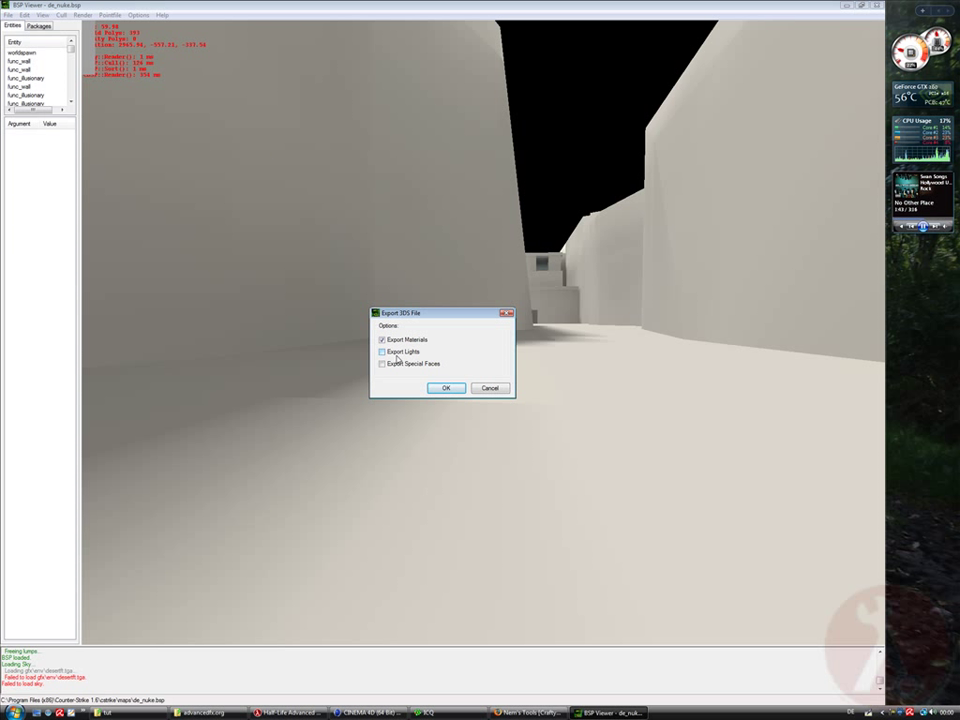
pyautogui.click(435, 388)
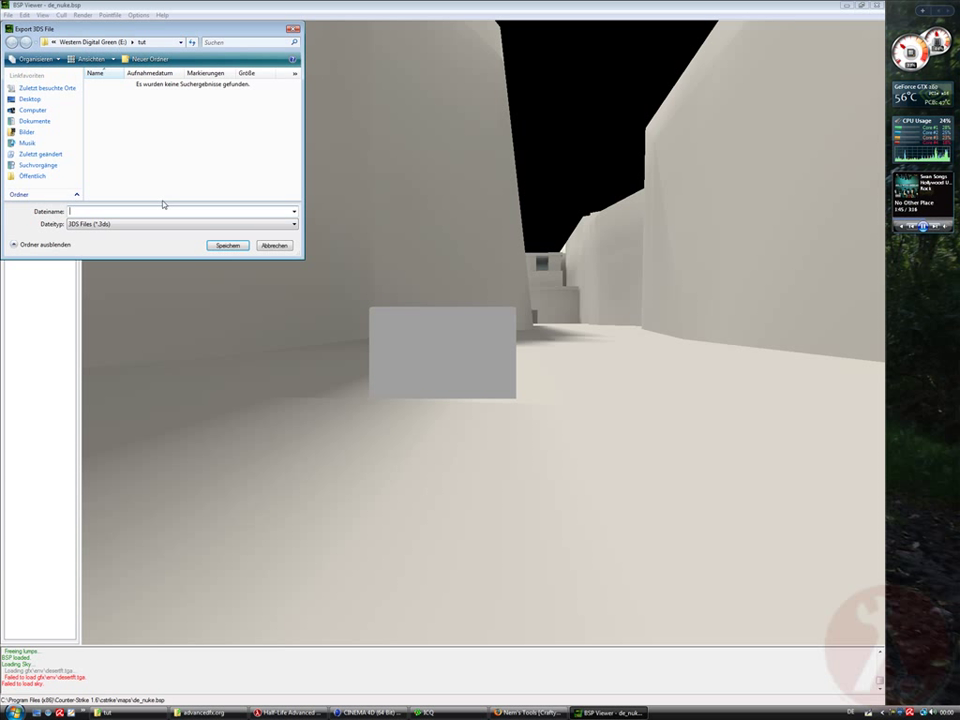
pyautogui.write('nuke')
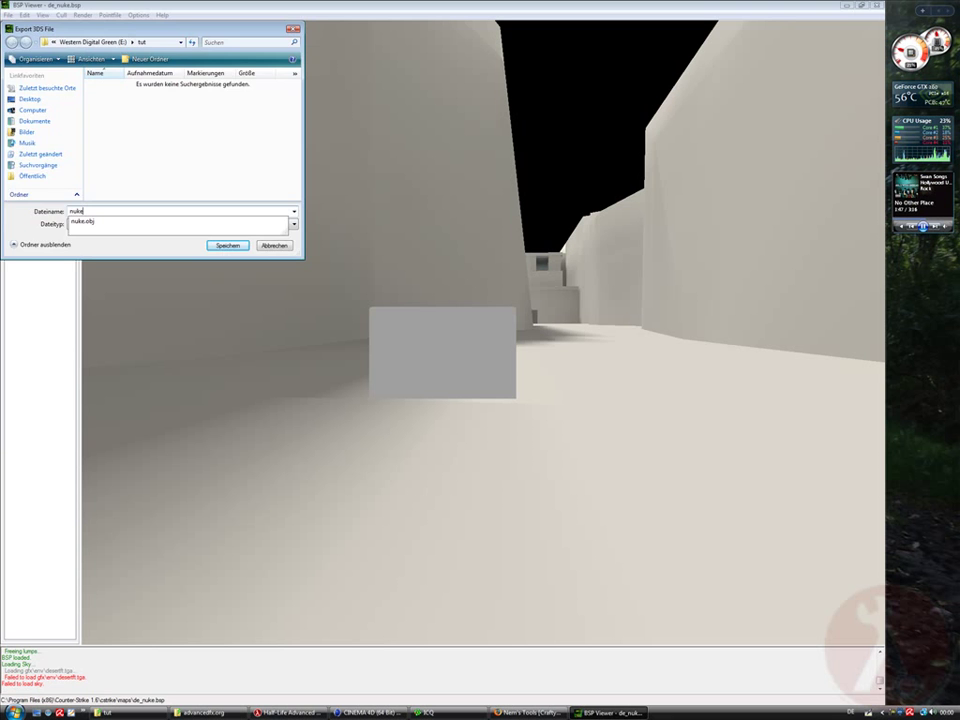
pyautogui.press('Return')
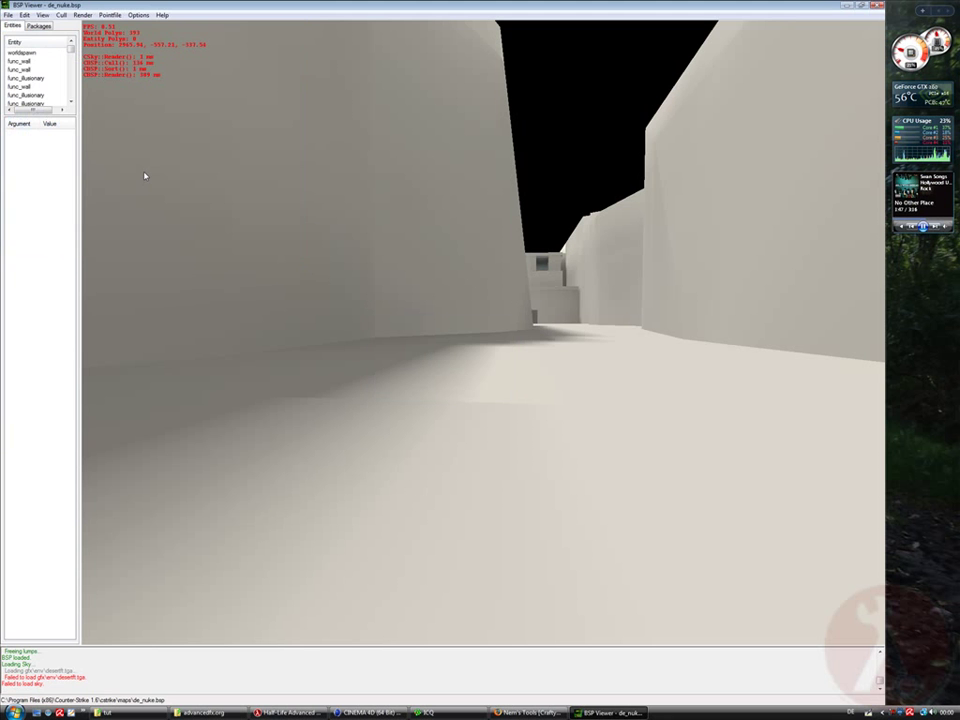
pyautogui.click(877, 6)
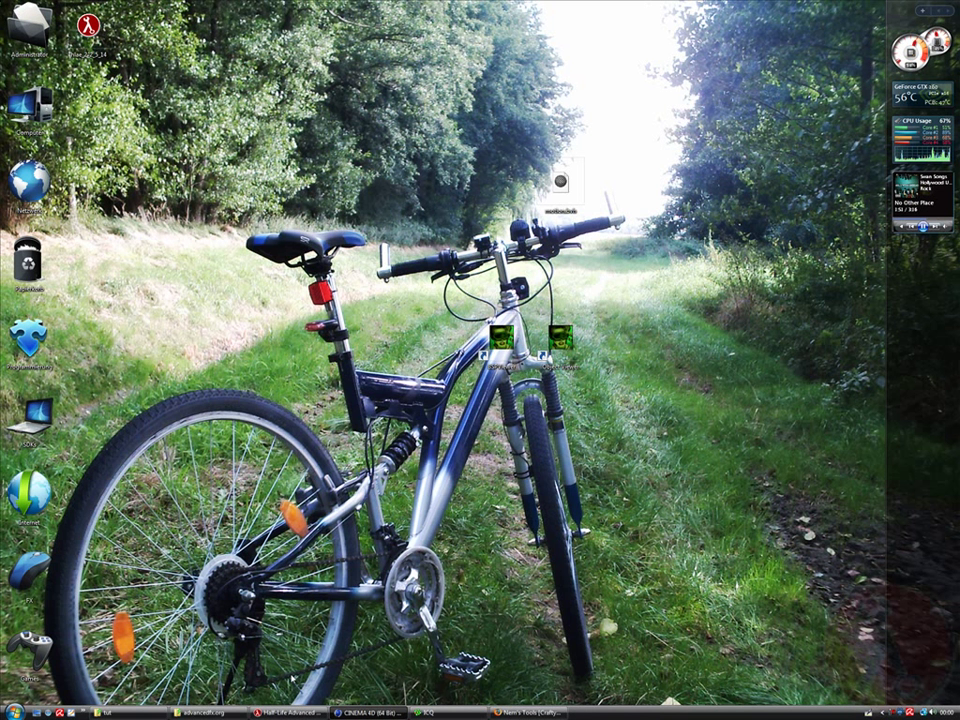
# Step: Check the exported nuke.3ds file in the tut folder
pyautogui.click(140, 712)
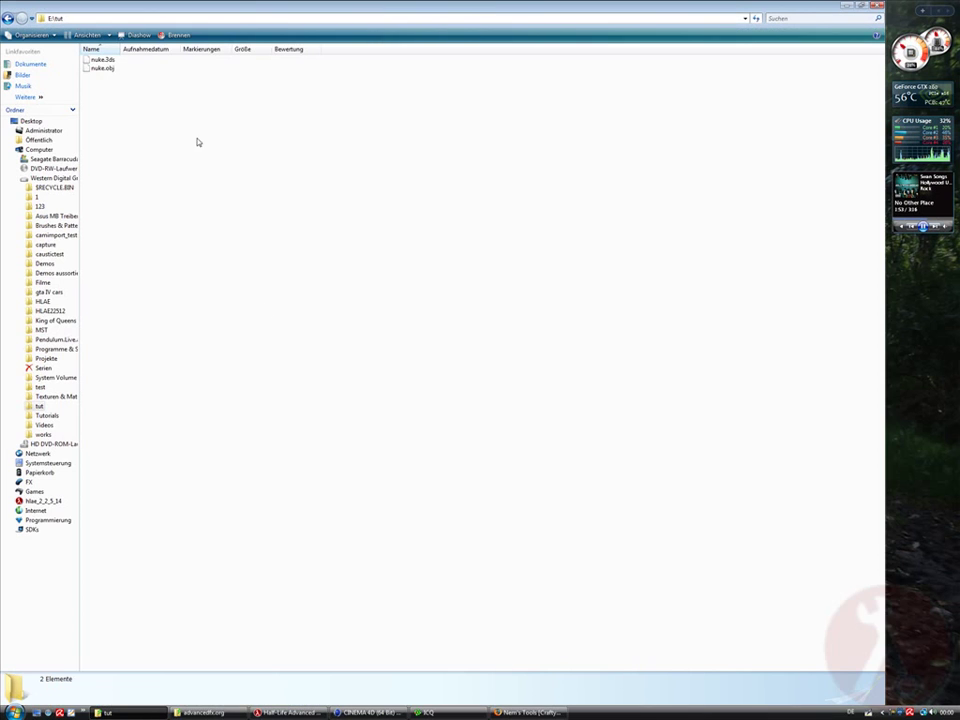
pyautogui.click(98, 60)
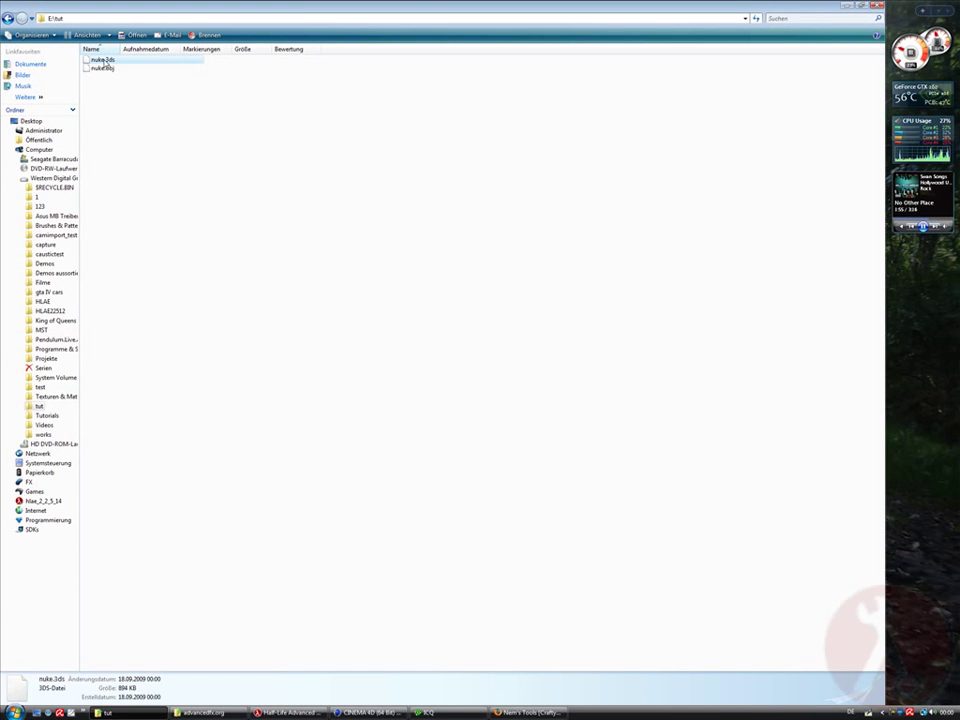
pyautogui.click(846, 8)
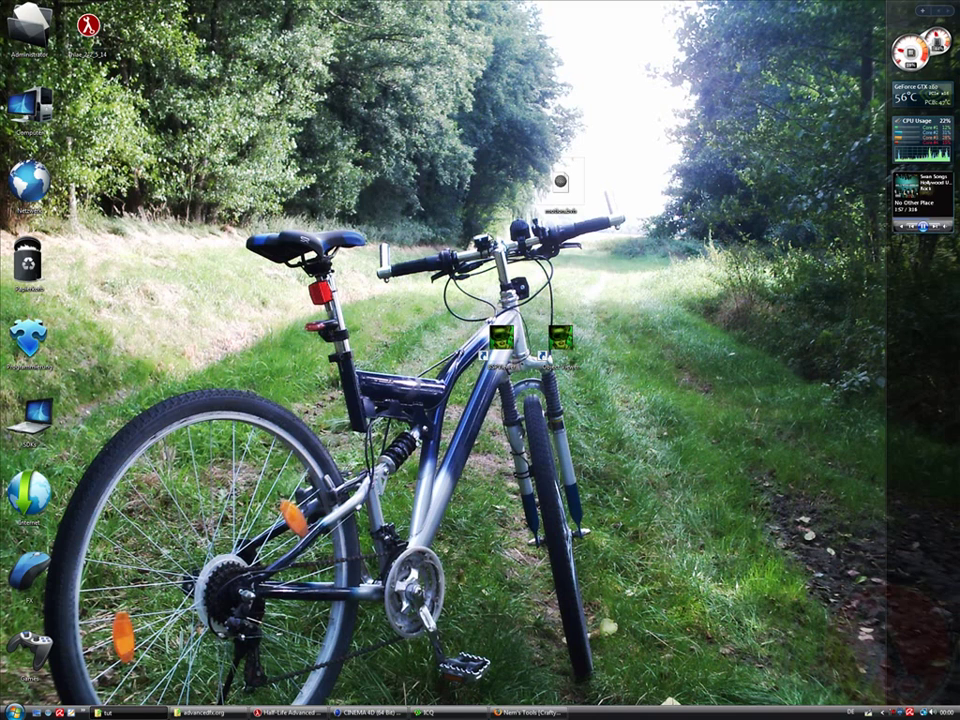
# Step: Launch Object Viewer briefly, close it, and view the nuke files in the tut folder again
pyautogui.doubleClick(560, 340)
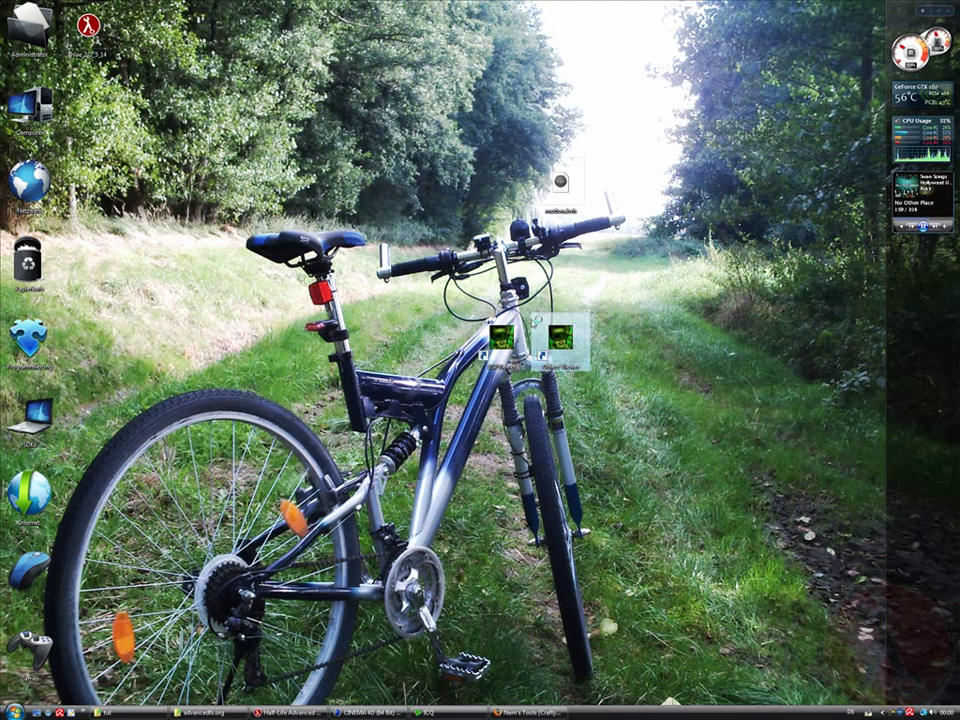
pyautogui.click(877, 5)
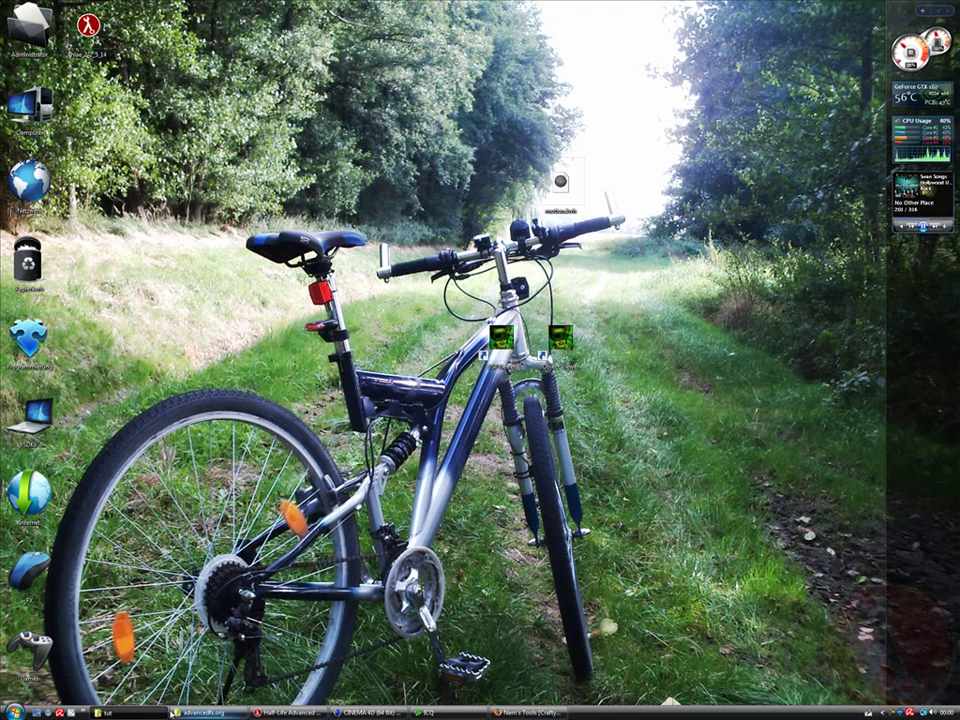
pyautogui.click(130, 712)
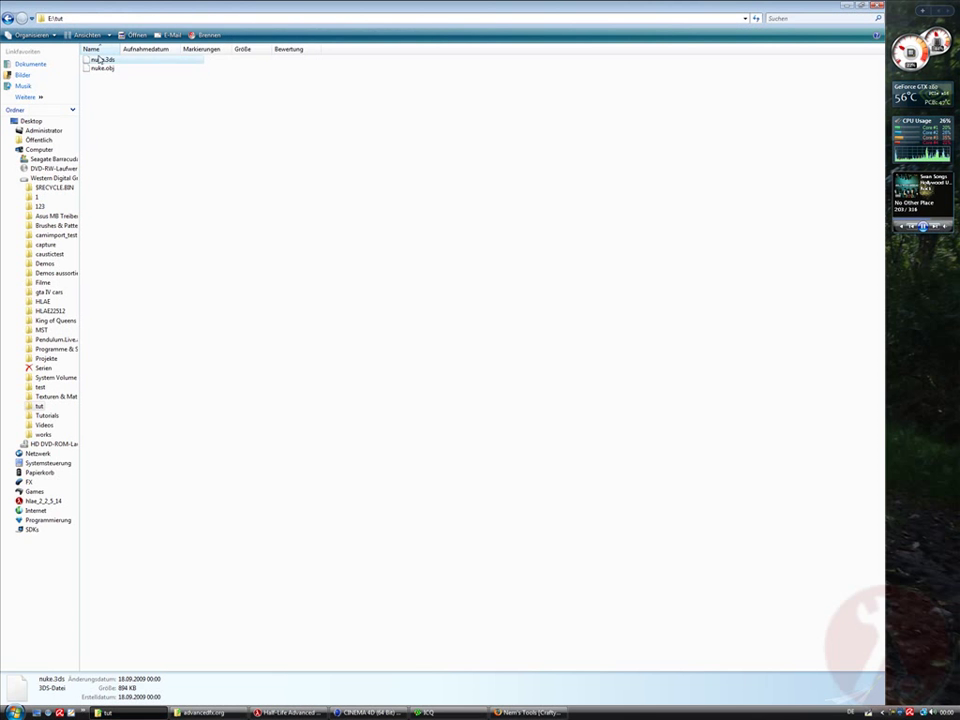
# Step: Switch to CINEMA 4D and merge nuke.obj from the tut folder into the empty scene
pyautogui.click(368, 712)
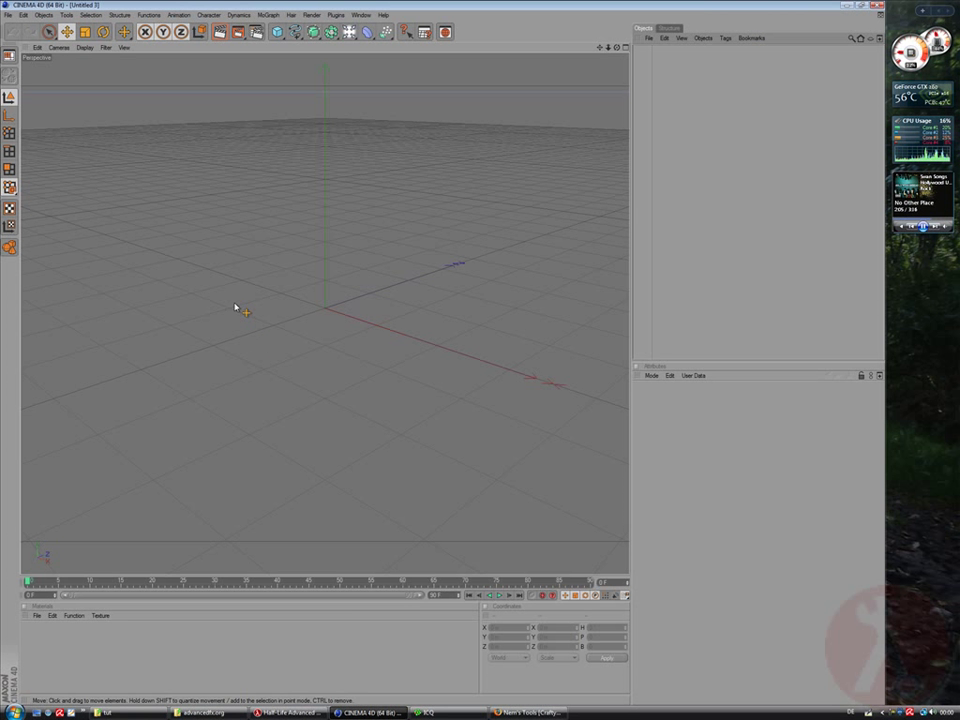
pyautogui.click(7, 15)
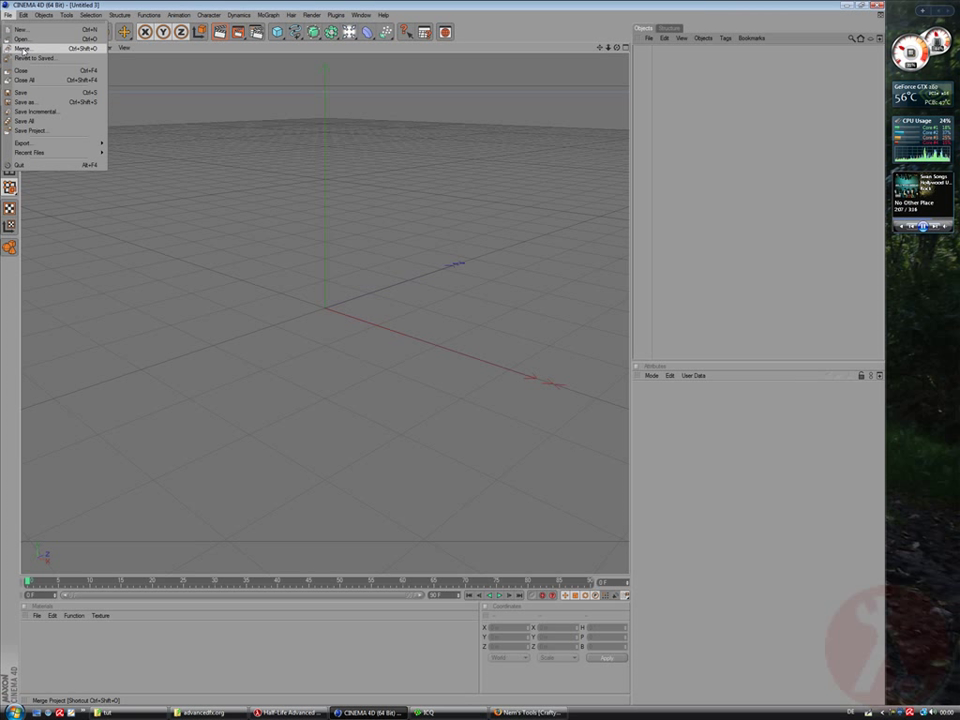
pyautogui.click(30, 48)
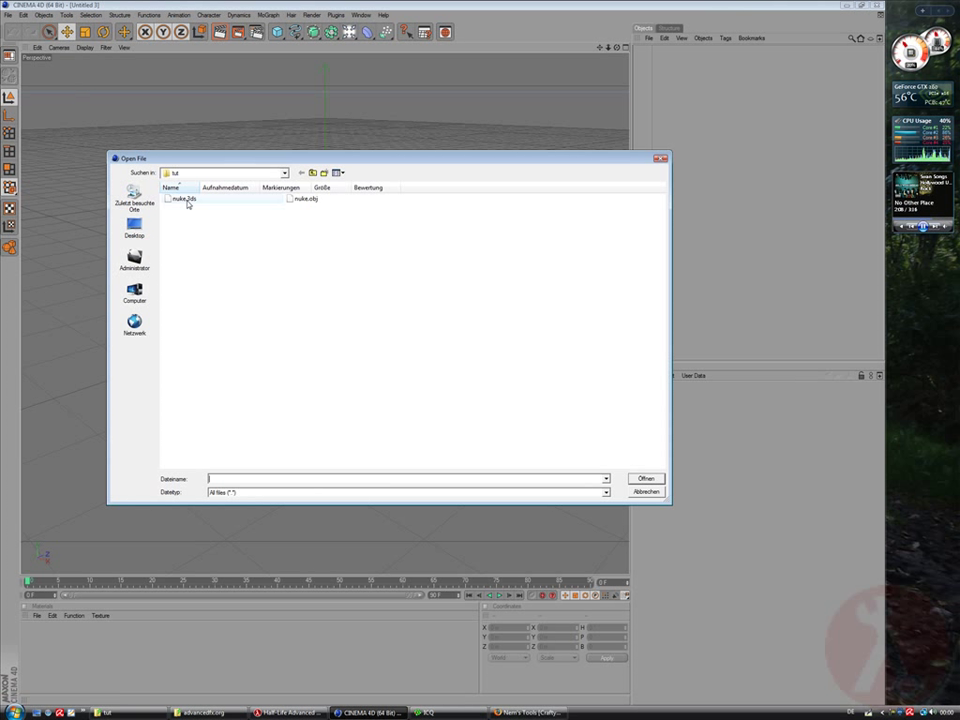
pyautogui.click(304, 199)
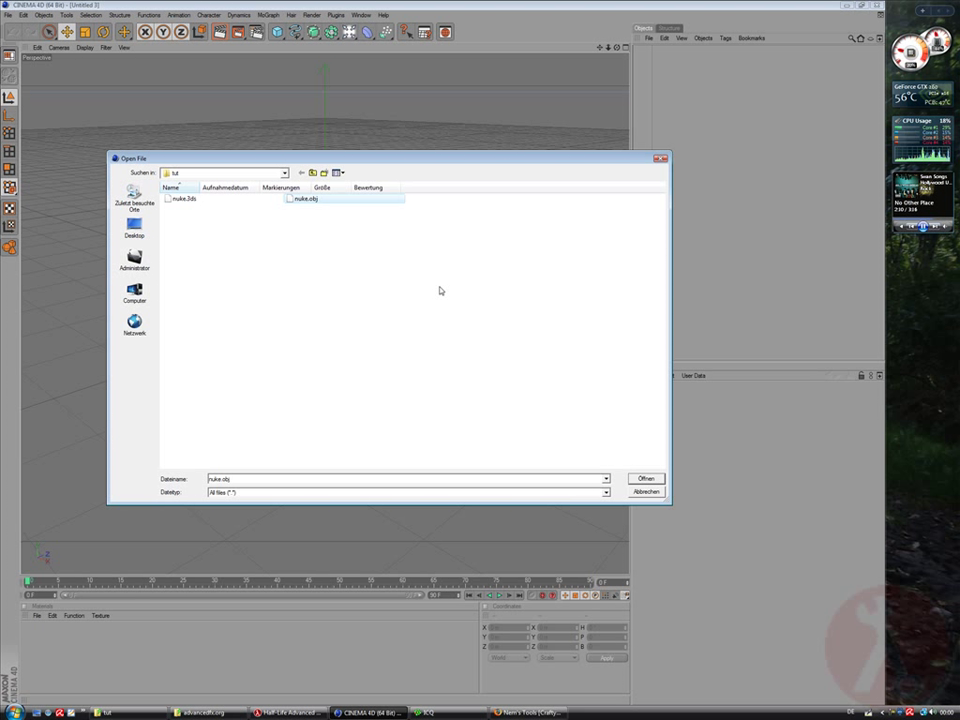
pyautogui.press('Return')
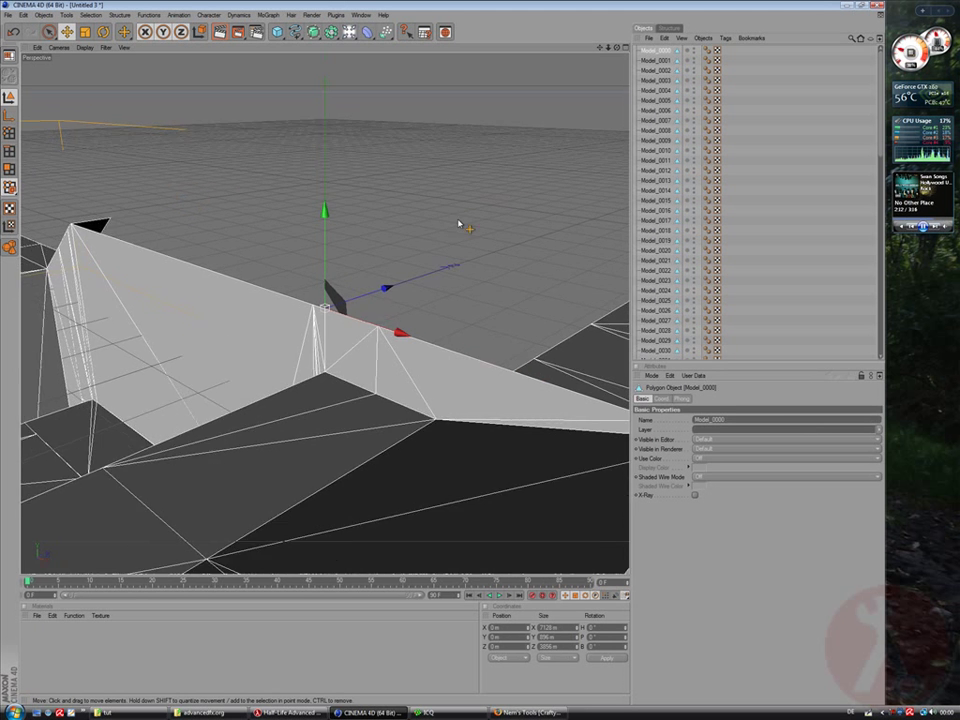
# Step: Group all the imported Model objects under one null object and rename it "bsp viewer"
pyautogui.hotkey('ctrl', 'a')
pyautogui.rightClick(662, 90)
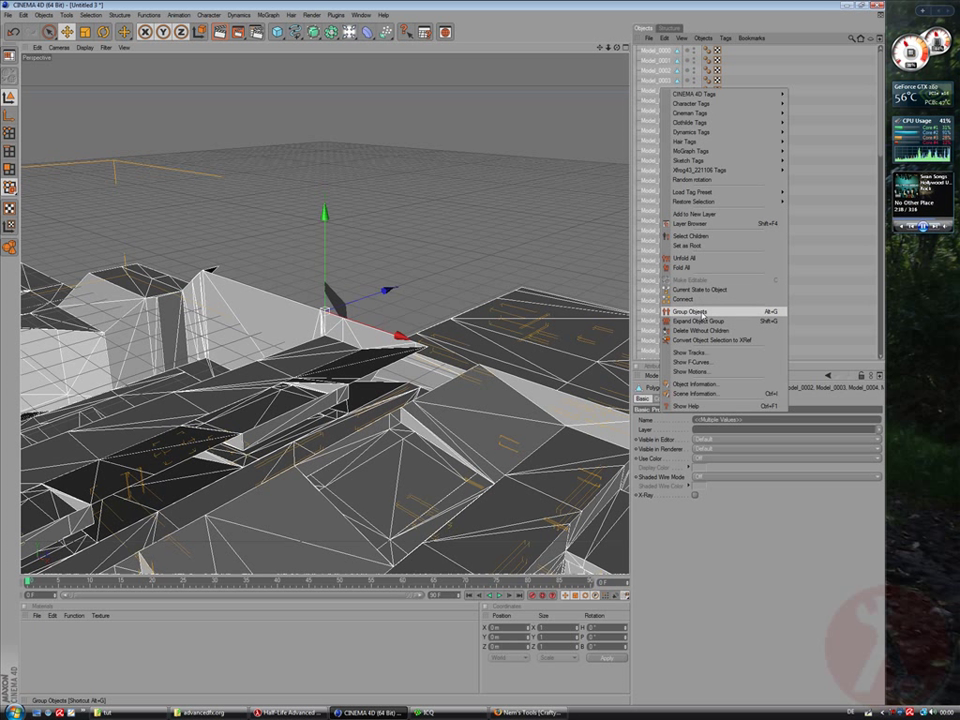
pyautogui.click(690, 312)
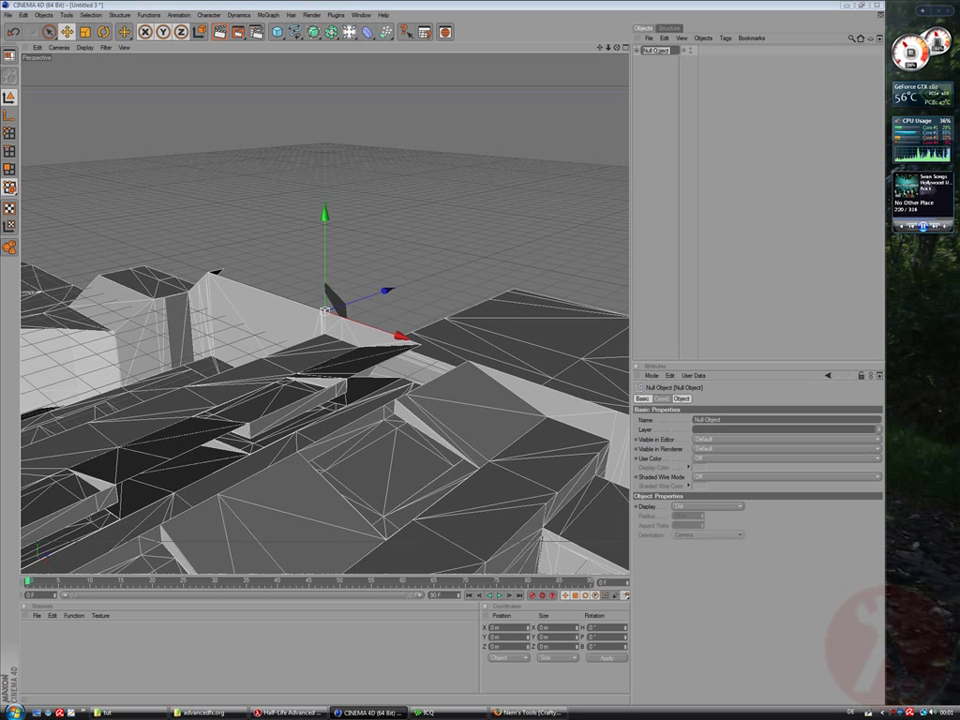
pyautogui.click(657, 50)
pyautogui.write('bsp')
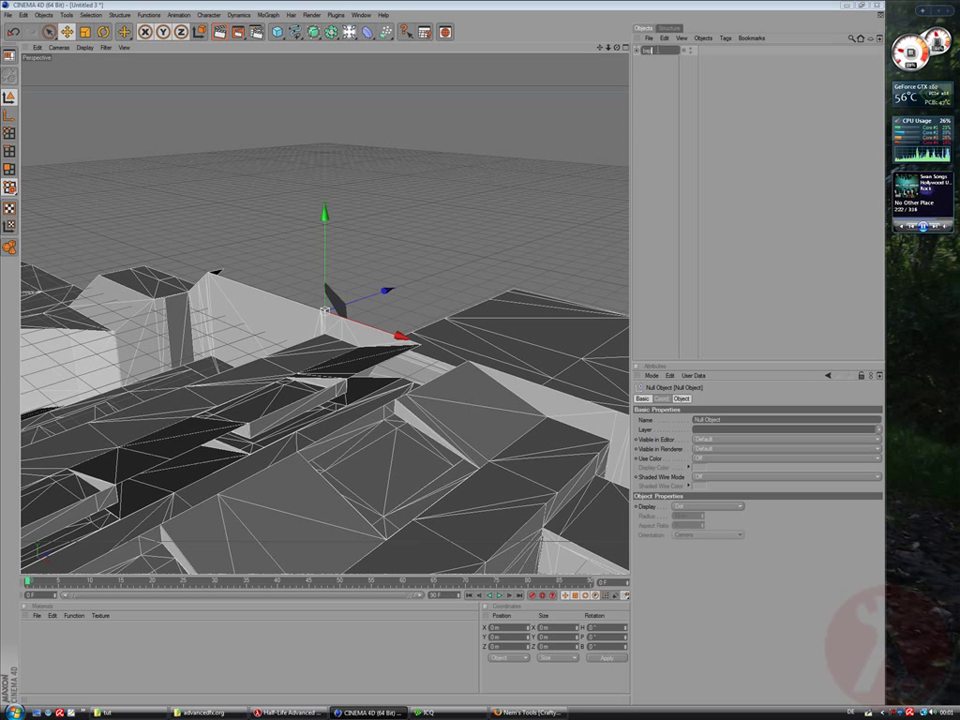
pyautogui.write(' mil')
pyautogui.press('Return')
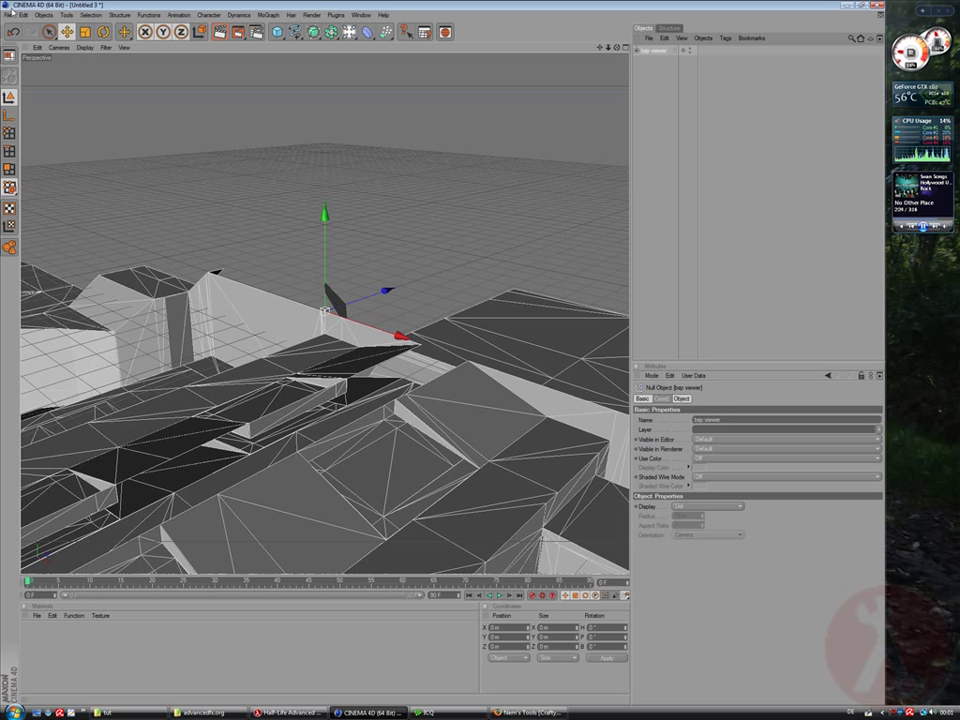
# Step: Merge nuke.obj into the scene alongside the bsp viewer group and select the object BSP_Object.model_0
pyautogui.click(7, 15)
pyautogui.click(40, 50)
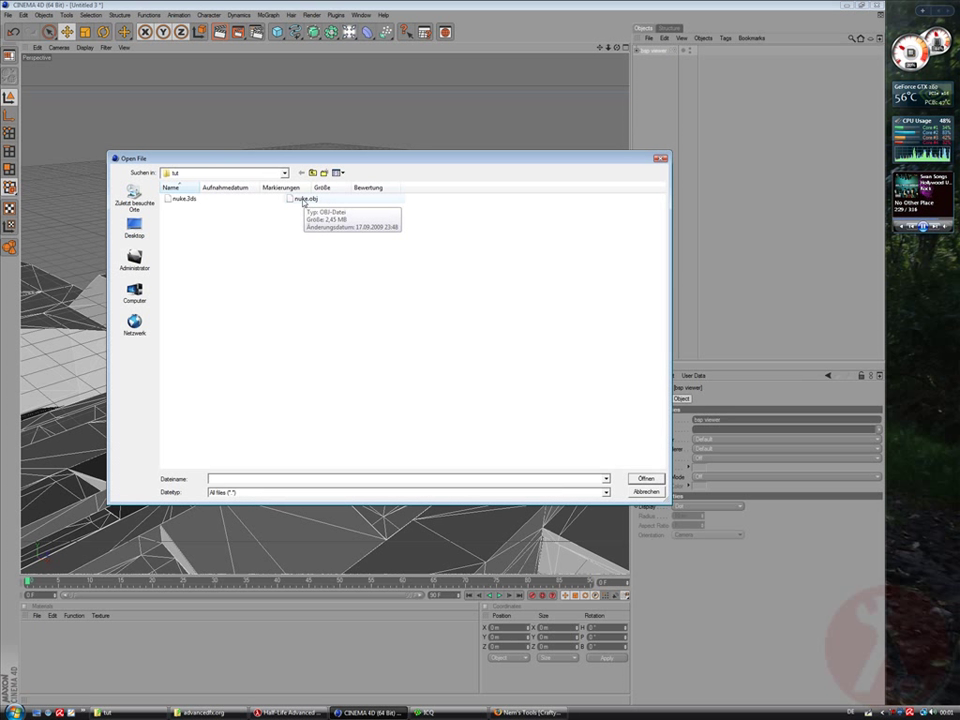
pyautogui.doubleClick(303, 199)
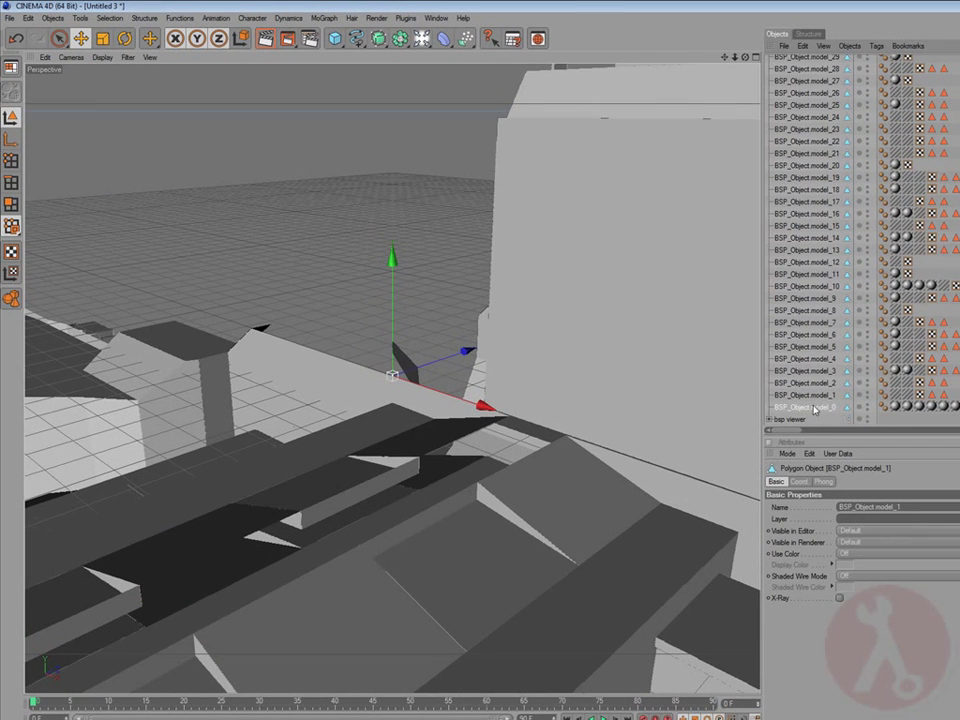
pyautogui.click(815, 408)
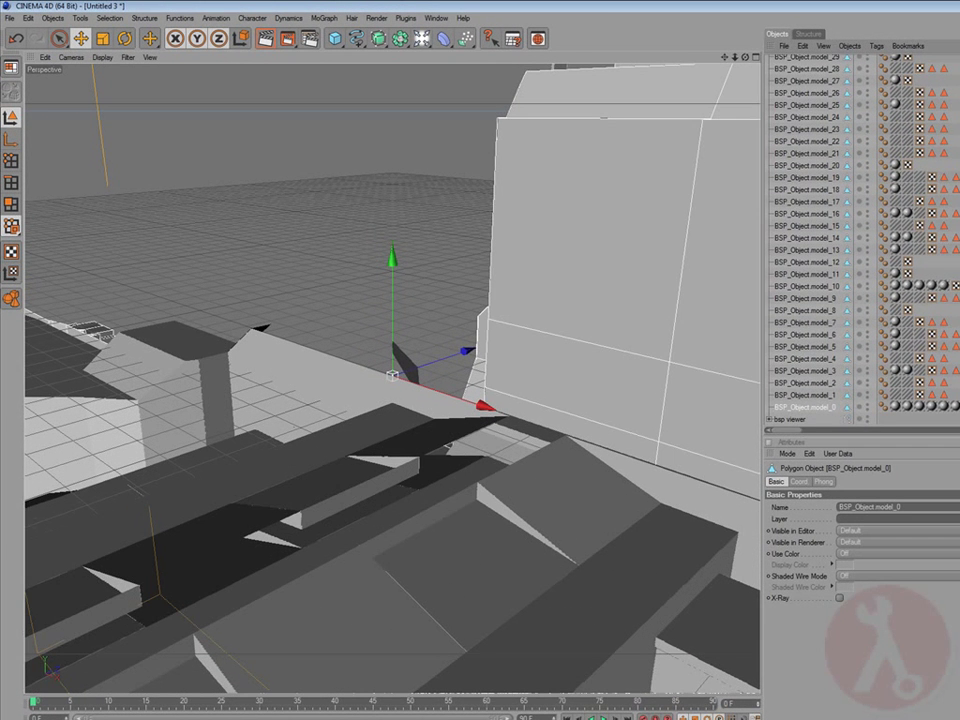
# Step: Group all the imported BSP_Object models under one null object and rename it "crafty"
pyautogui.scroll(18, 815, 240)
pyautogui.keyDown('shift'); pyautogui.click(801, 63); pyautogui.keyUp('shift')
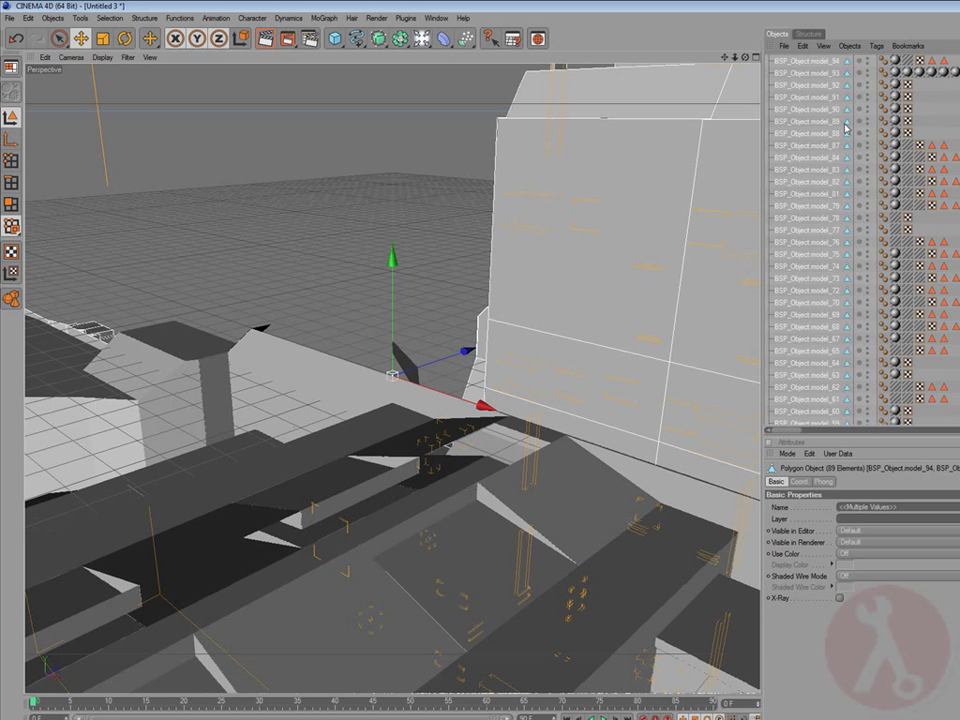
pyautogui.hotkey('alt', 'g')
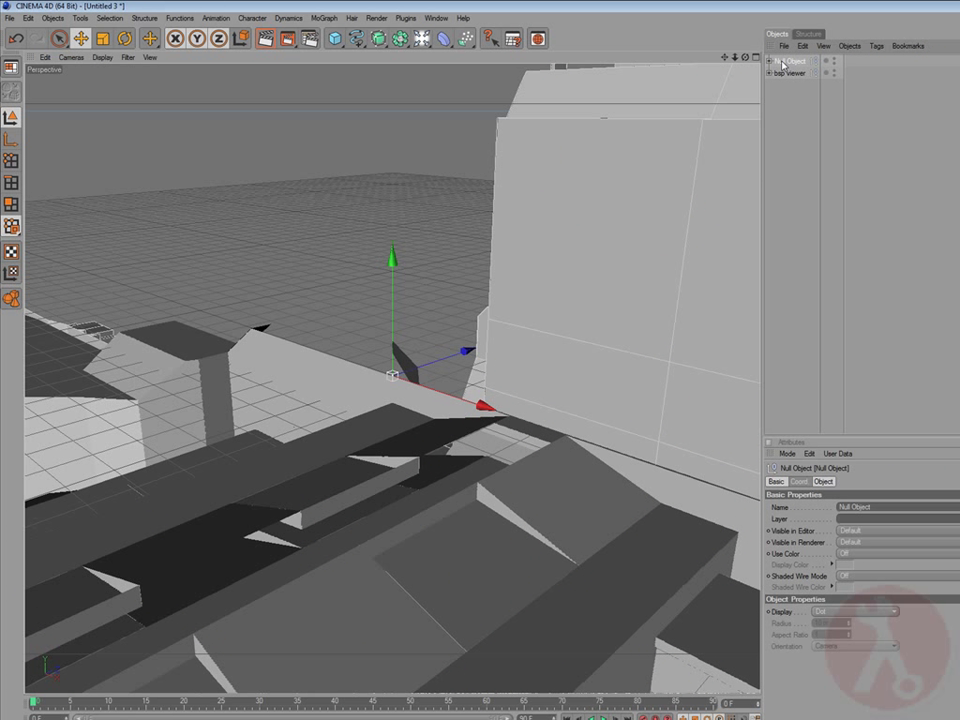
pyautogui.doubleClick(785, 61)
pyautogui.write('cbfs')
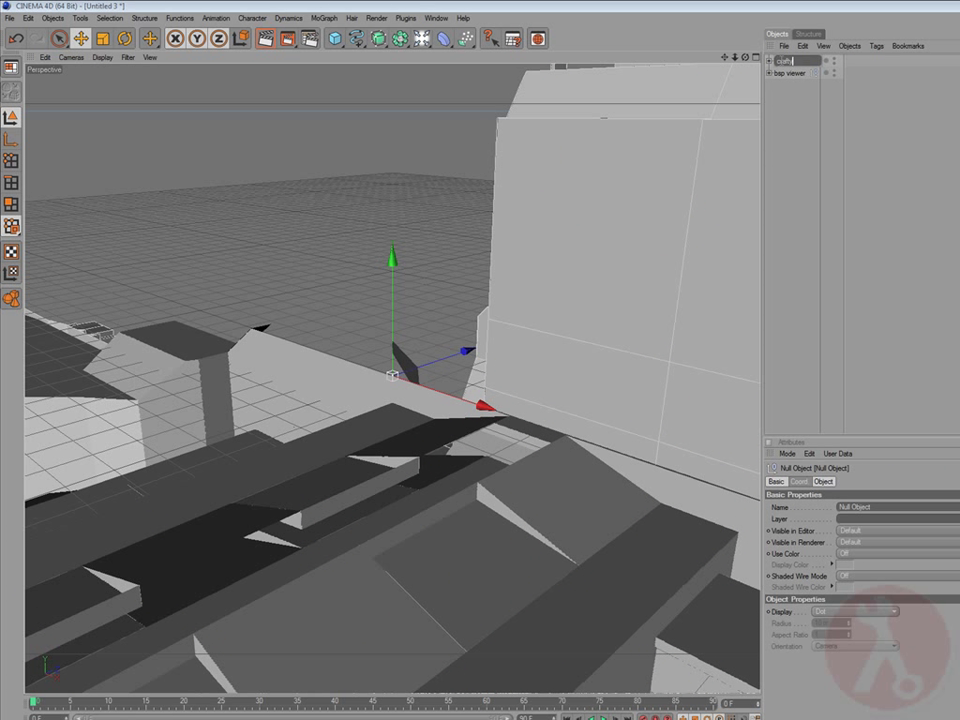
pyautogui.write('afty')
pyautogui.press('Return')
# Step: Try rotating the crafty group against the bsp viewer group, undo the rotation, and compare the two overlapping maps
pyautogui.scroll(-5, 470, 340)
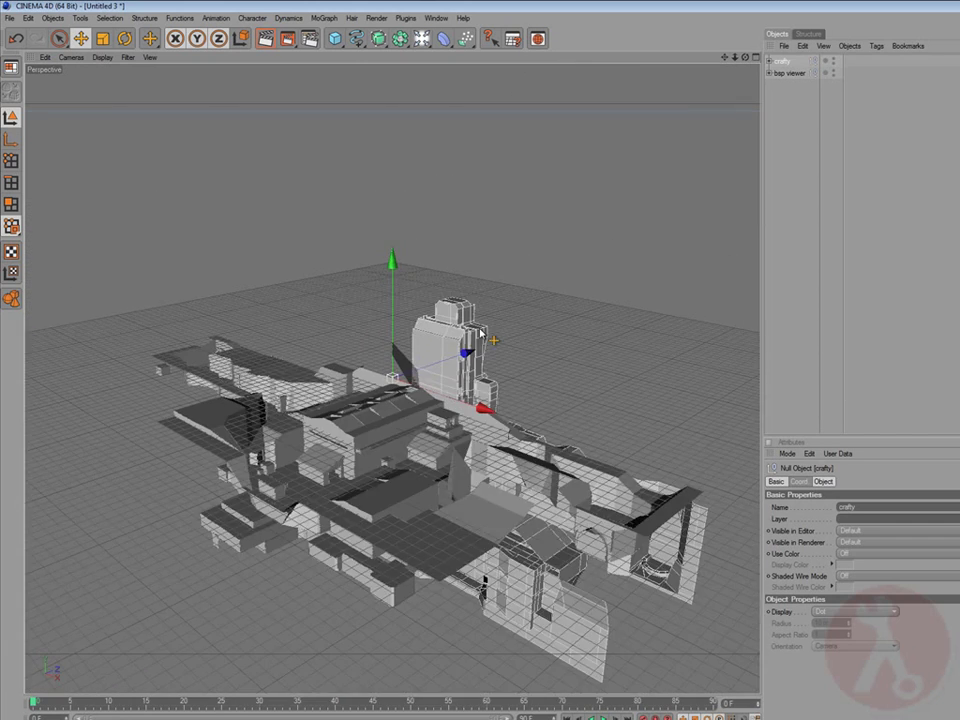
pyautogui.scroll(3, 635, 140)
pyautogui.moveTo(743, 59); pyautogui.dragTo(713, 68)
pyautogui.press('r')
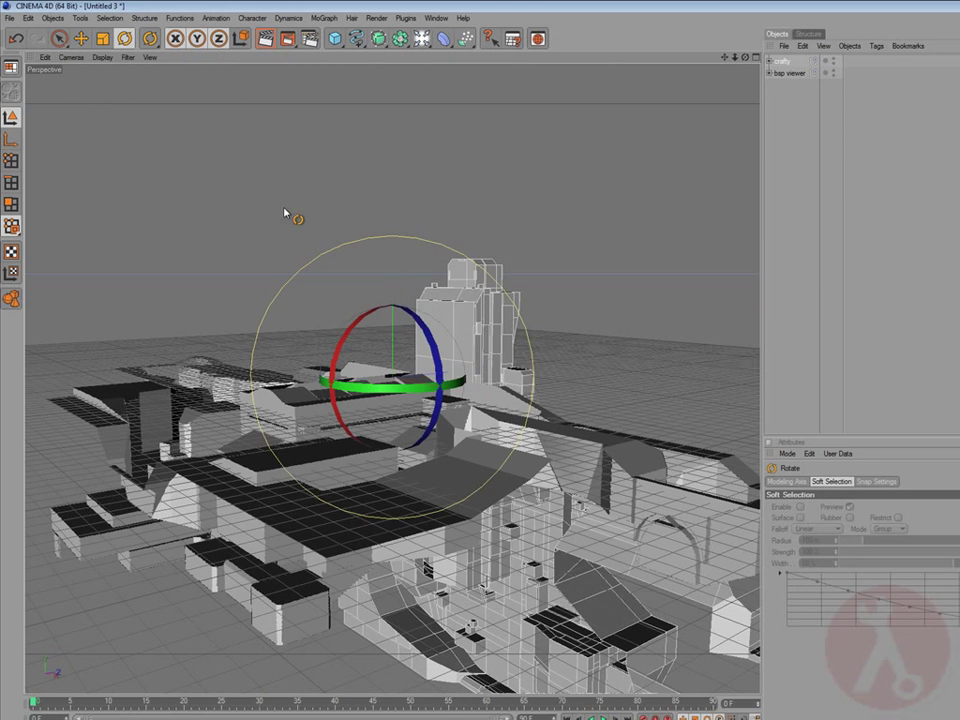
pyautogui.moveTo(343, 330); pyautogui.dragTo(306, 214)
pyautogui.click(25, 37)
pyautogui.keyDown('alt'); pyautogui.moveTo(627, 229); pyautogui.dragTo(369, 111); pyautogui.keyUp('alt')
pyautogui.click(789, 73)
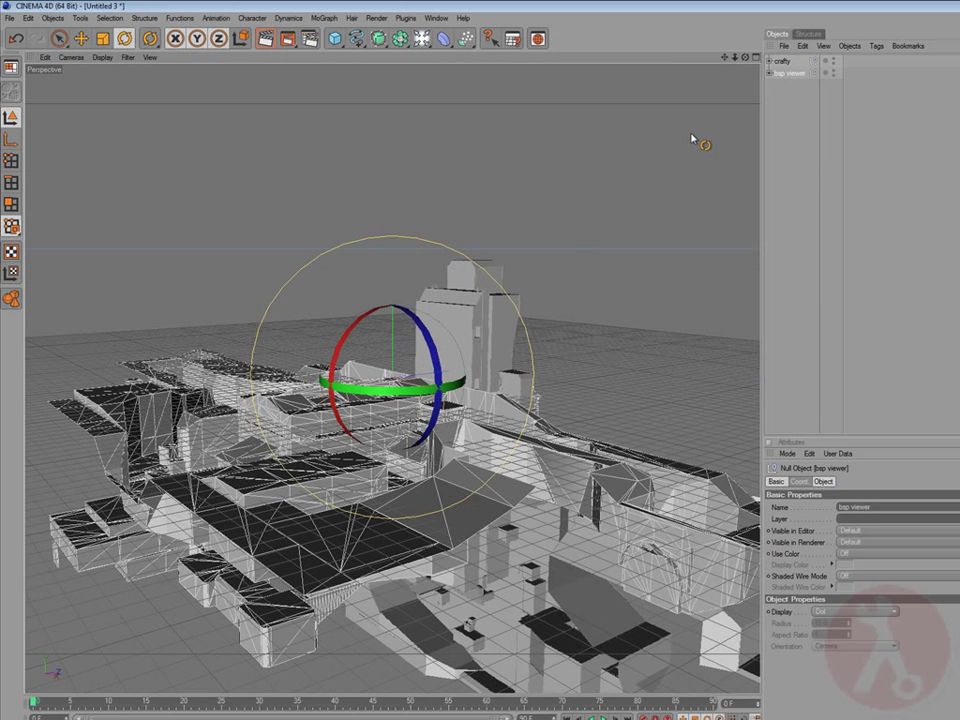
# Step: Open the HLAE Cam 2 Cinema4D v1.1 import plugin to review its options, and close it without importing
pyautogui.click(405, 18)
pyautogui.moveTo(455, 62)
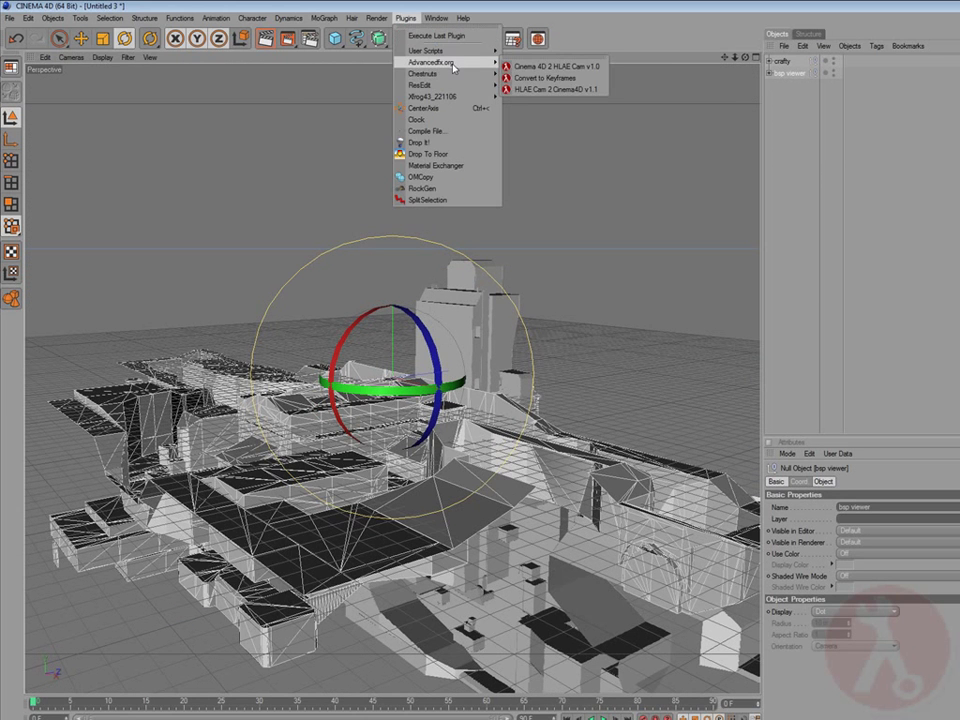
pyautogui.click(566, 90)
pyautogui.moveTo(521, 33); pyautogui.dragTo(640, 130)
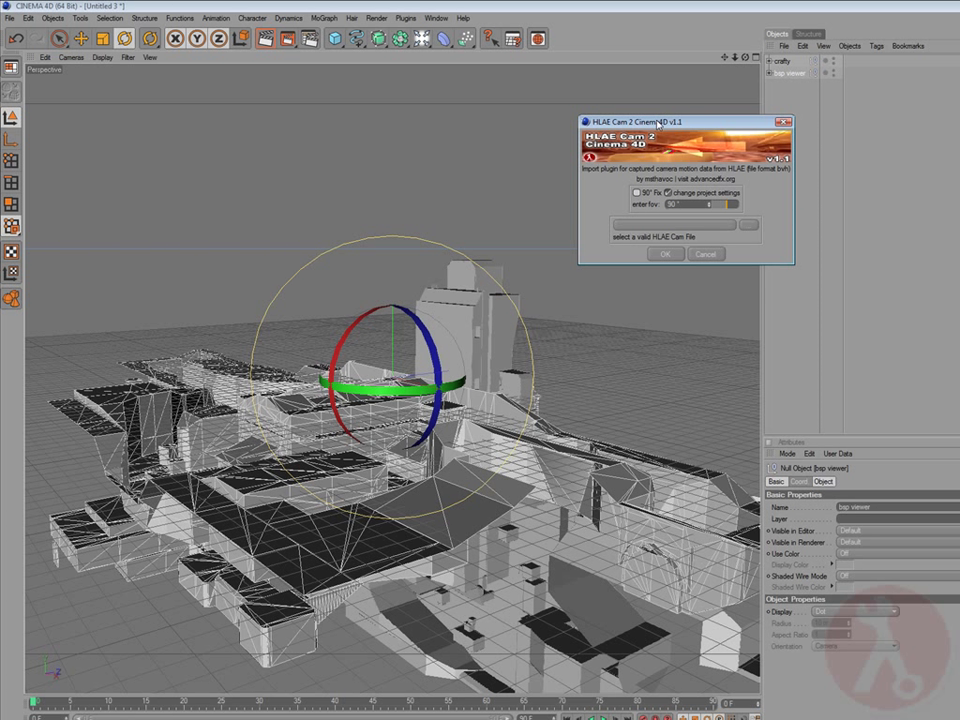
pyautogui.moveTo(659, 122); pyautogui.dragTo(581, 182)
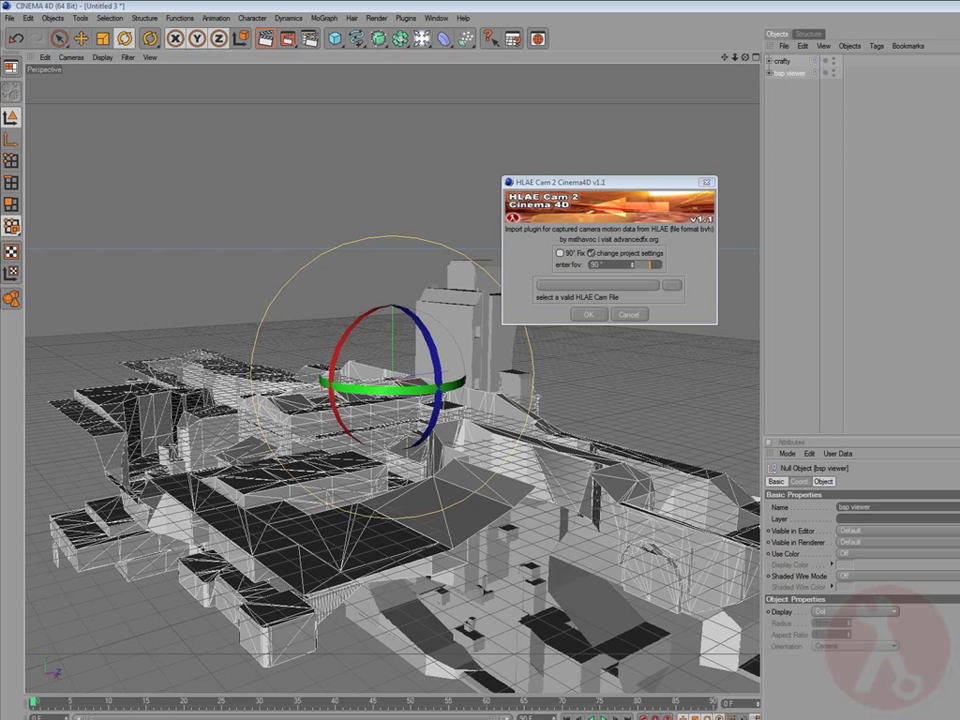
pyautogui.click(616, 315)
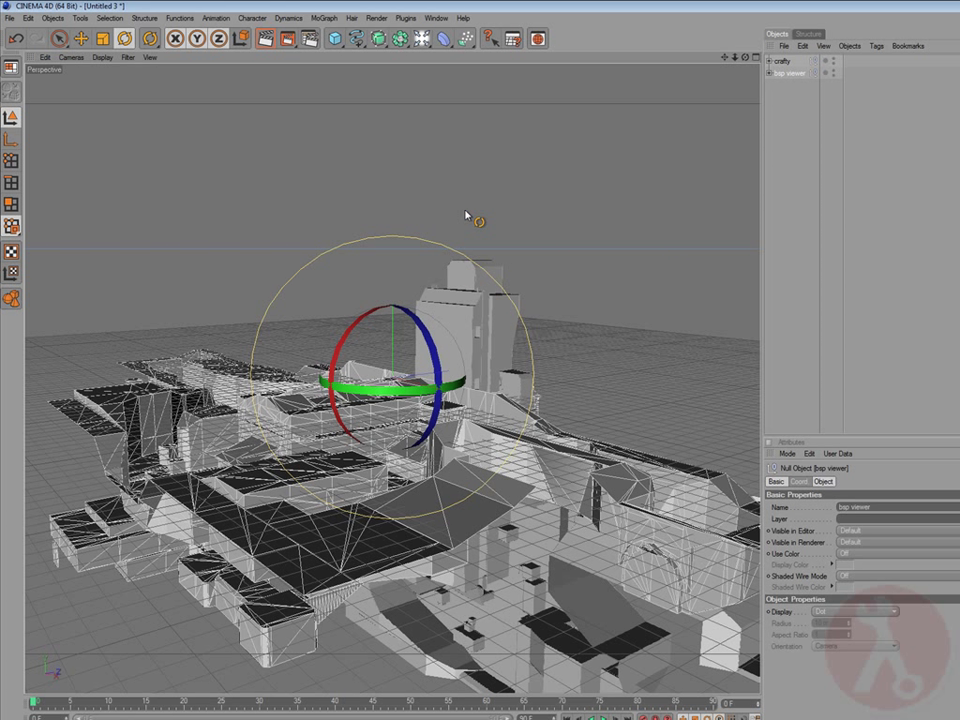
# Step: Delete the crafty group from the scene
pyautogui.click(783, 62)
pyautogui.press('Delete')
# Step: Add a camera object inside the building of the bsp viewer map
pyautogui.keyDown('alt'); pyautogui.moveTo(550, 267); pyautogui.dragTo(499, 313); pyautogui.keyUp('alt')
pyautogui.keyDown('alt'); pyautogui.moveTo(446, 384); pyautogui.dragTo(450, 323); pyautogui.keyUp('alt')
pyautogui.scroll(5, 450, 323)
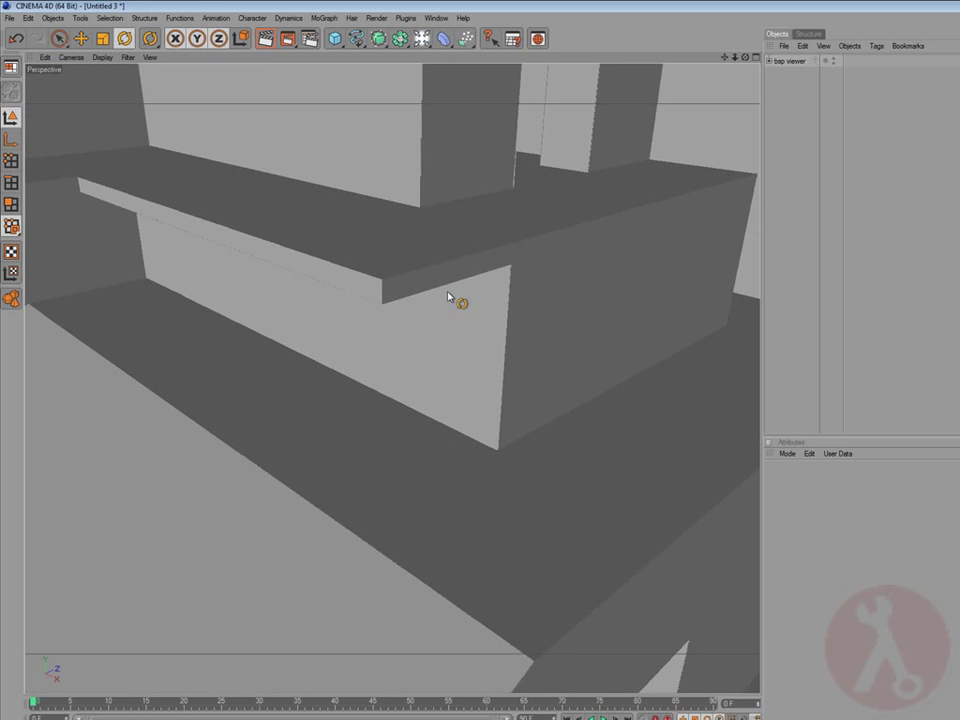
pyautogui.keyDown('alt'); pyautogui.moveTo(452, 216); pyautogui.dragTo(430, 265); pyautogui.keyUp('alt')
pyautogui.click(418, 206)
pyautogui.middleClick(362, 219)
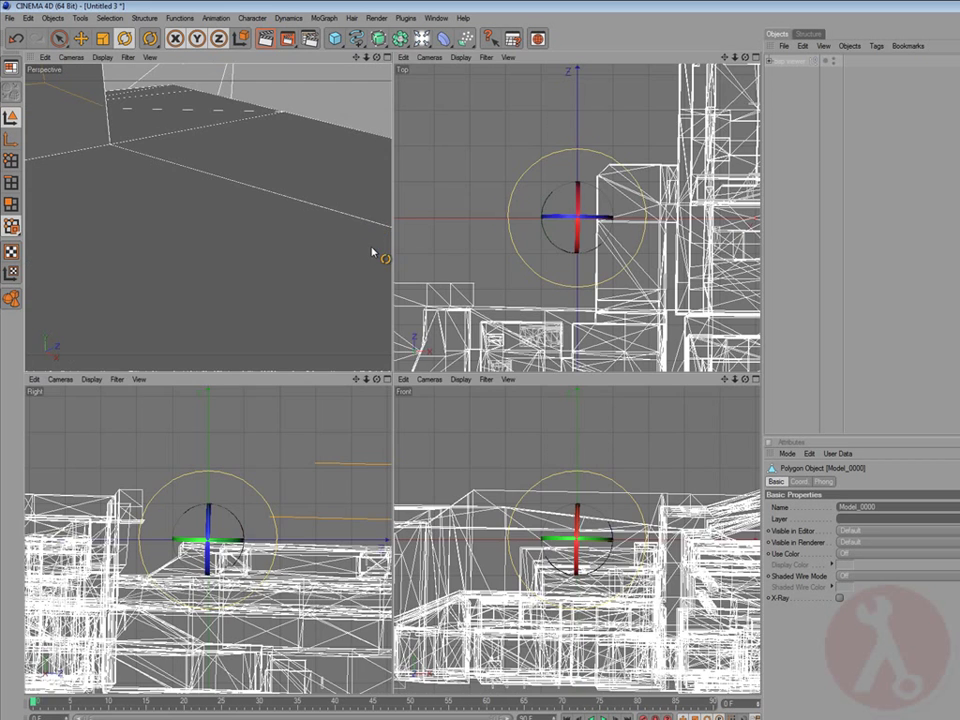
pyautogui.middleClick(369, 236)
pyautogui.keyDown('alt'); pyautogui.moveTo(369, 236); pyautogui.dragTo(413, 116); pyautogui.keyUp('alt')
pyautogui.moveTo(444, 38); pyautogui.dragTo(612, 72)
pyautogui.keyDown('alt'); pyautogui.moveTo(550, 239); pyautogui.dragTo(561, 289); pyautogui.keyUp('alt')
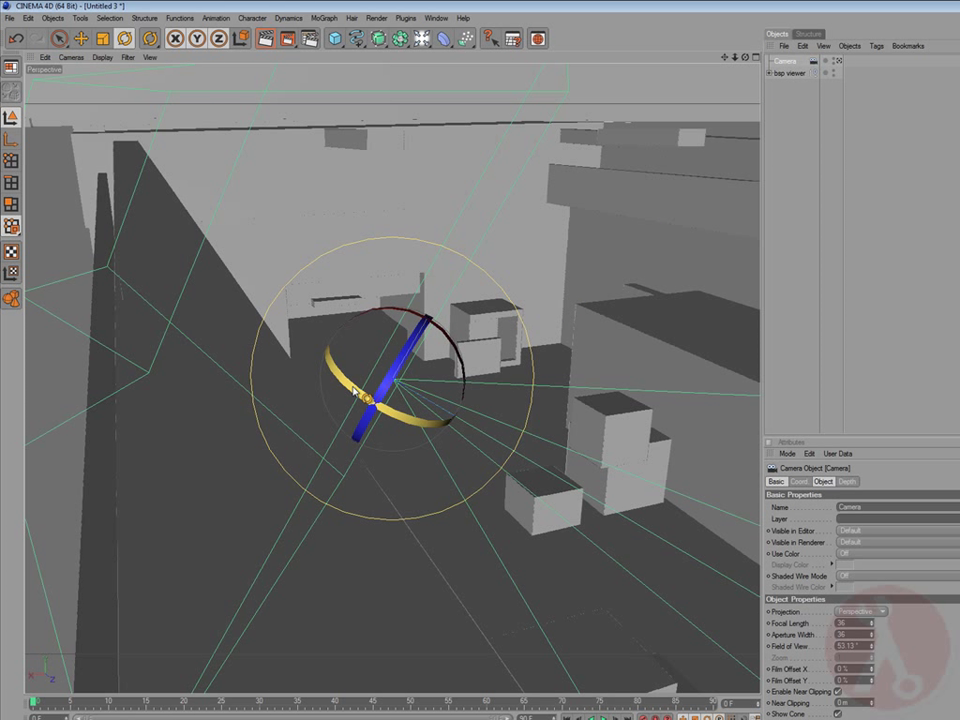
# Step: Rotate the camera's heading, look through it, and adjust its framing of the crates in the hall
pyautogui.moveTo(355, 389); pyautogui.dragTo(447, 398)
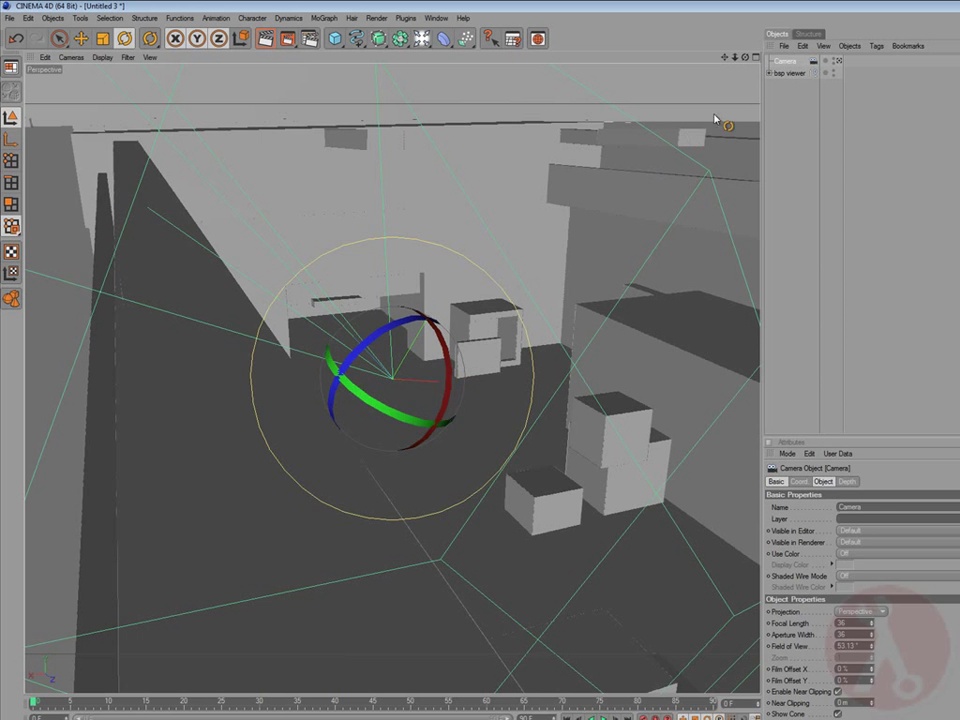
pyautogui.click(840, 62)
pyautogui.moveTo(514, 360); pyautogui.dragTo(543, 212)
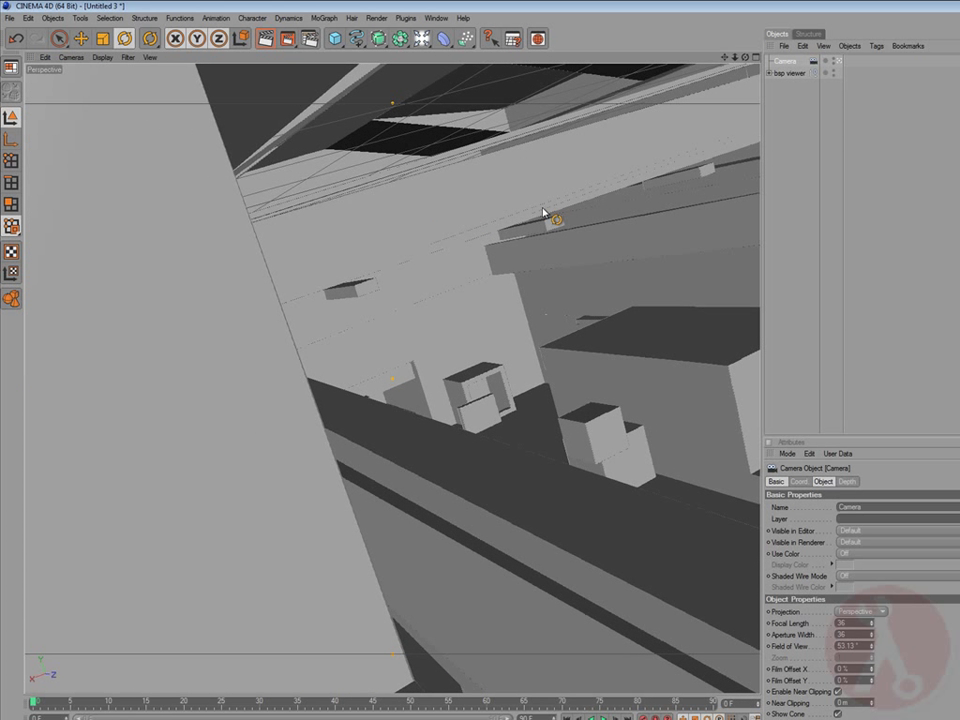
pyautogui.moveTo(494, 362); pyautogui.dragTo(476, 349)
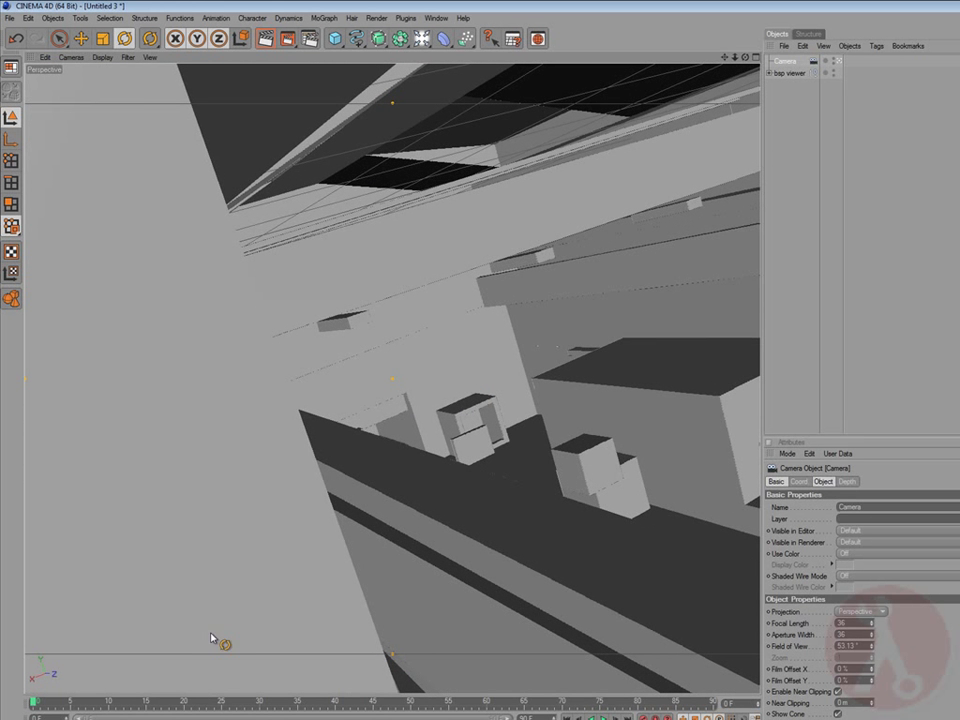
# Step: Set the project's frame rate to 300 and its maximum frame to 5000
pyautogui.click(28, 18)
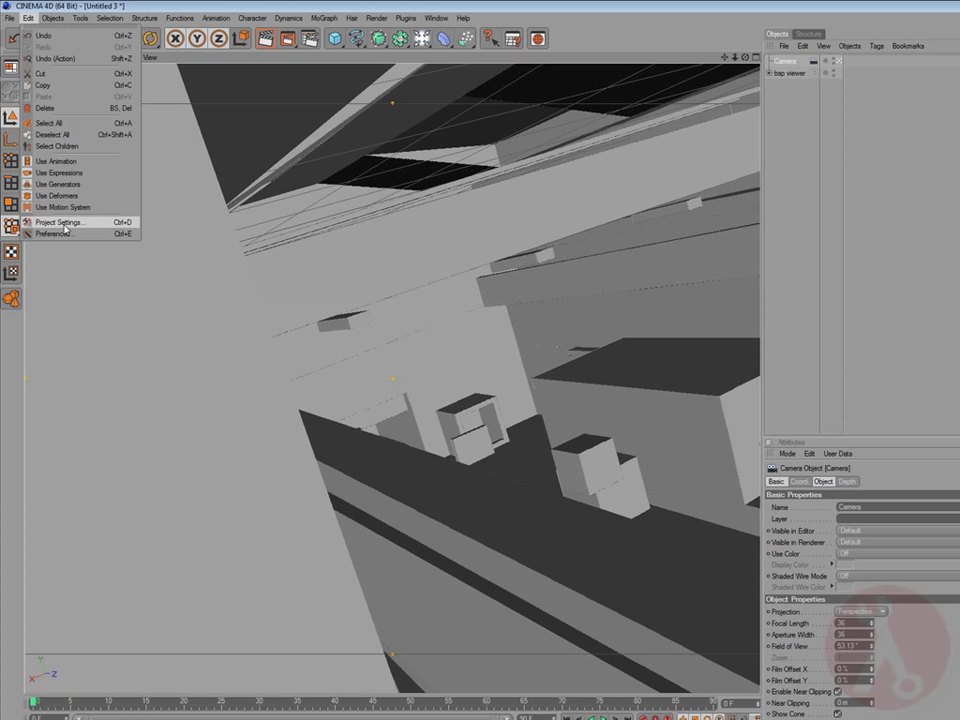
pyautogui.click(62, 222)
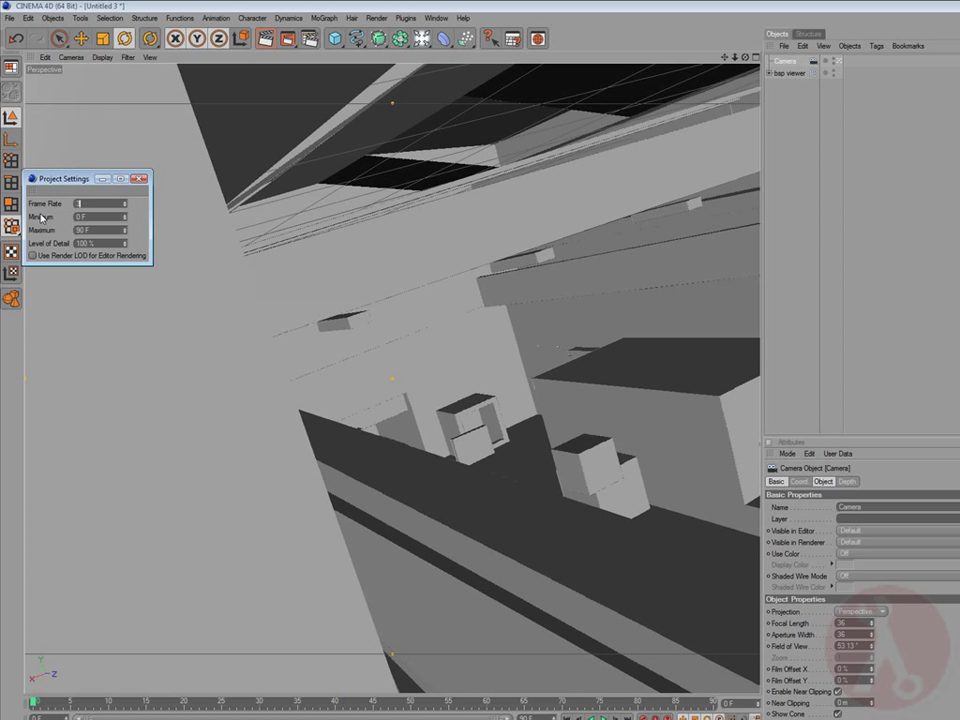
pyautogui.write('0')
pyautogui.click(92, 230)
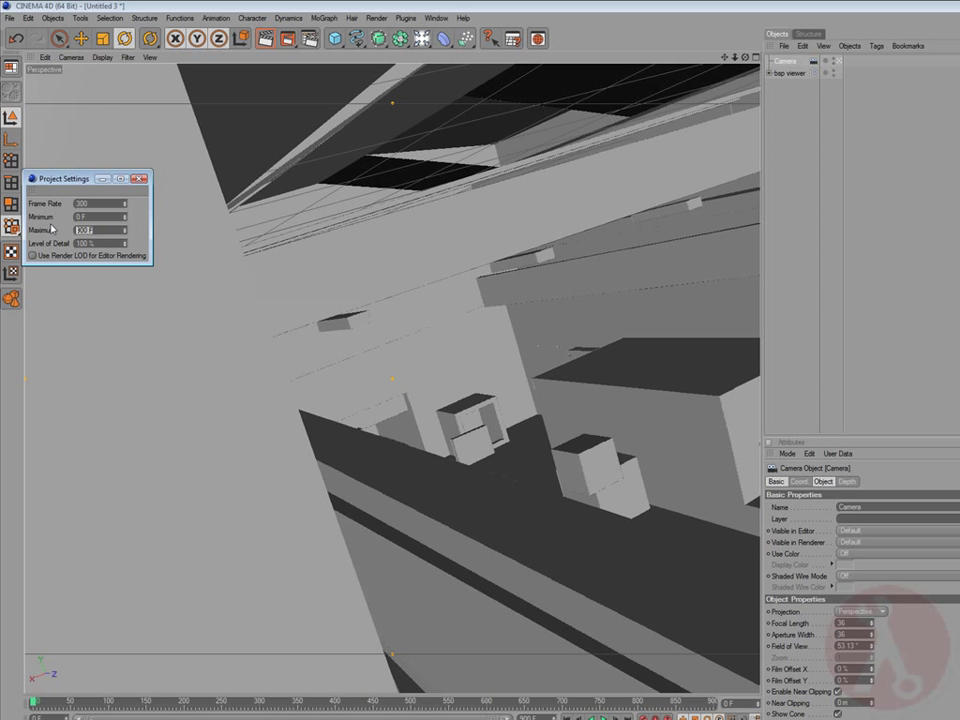
pyautogui.write('5000')
pyautogui.press('Return')
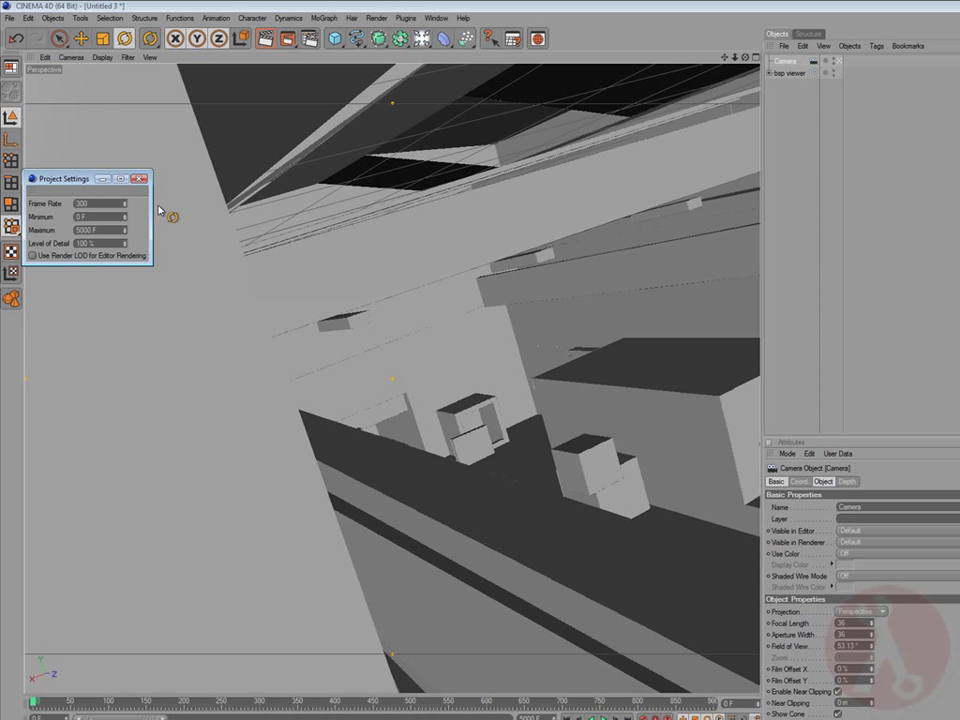
pyautogui.click(139, 178)
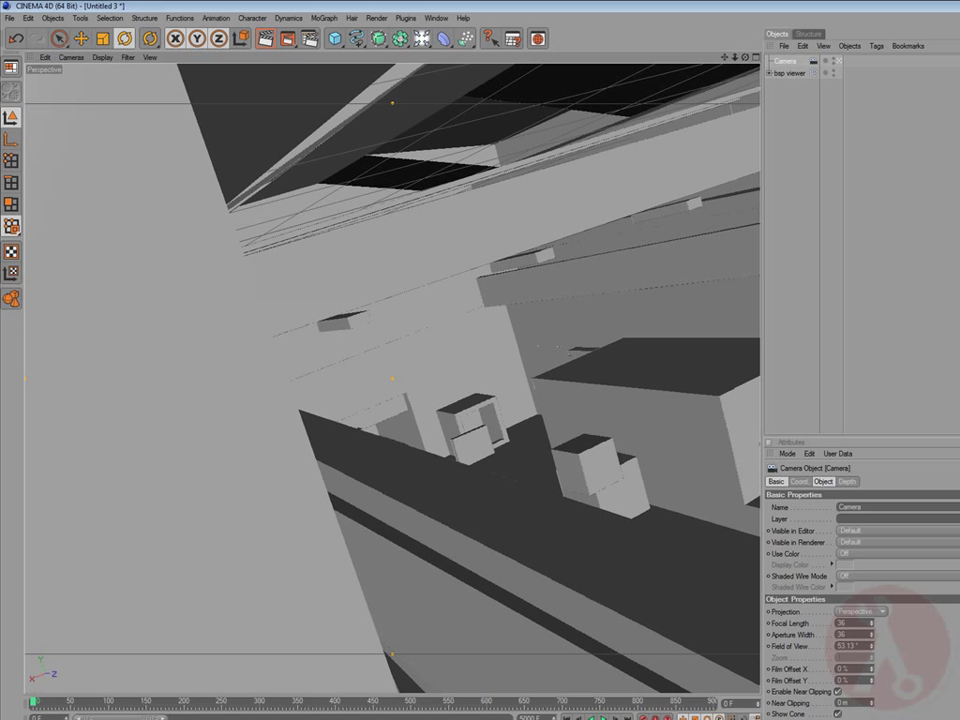
# Step: Open the Cinema 4D 2 HLAE Cam v1.0 export plugin for the selected camera to review its settings, and cancel it
pyautogui.click(405, 18)
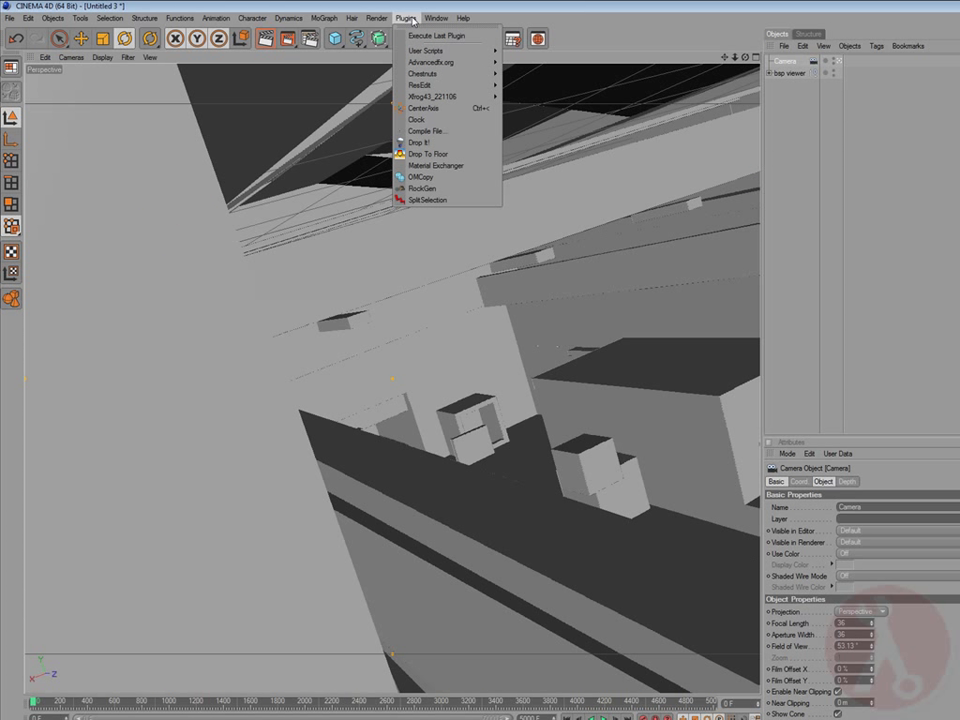
pyautogui.moveTo(425, 64)
pyautogui.click(560, 64)
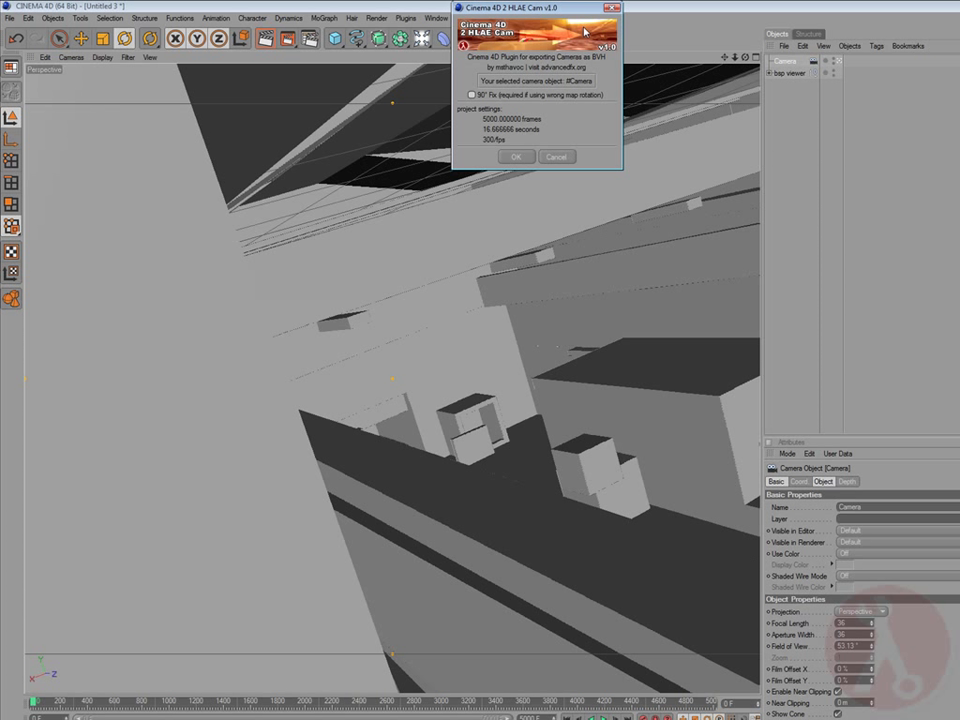
pyautogui.click(557, 157)
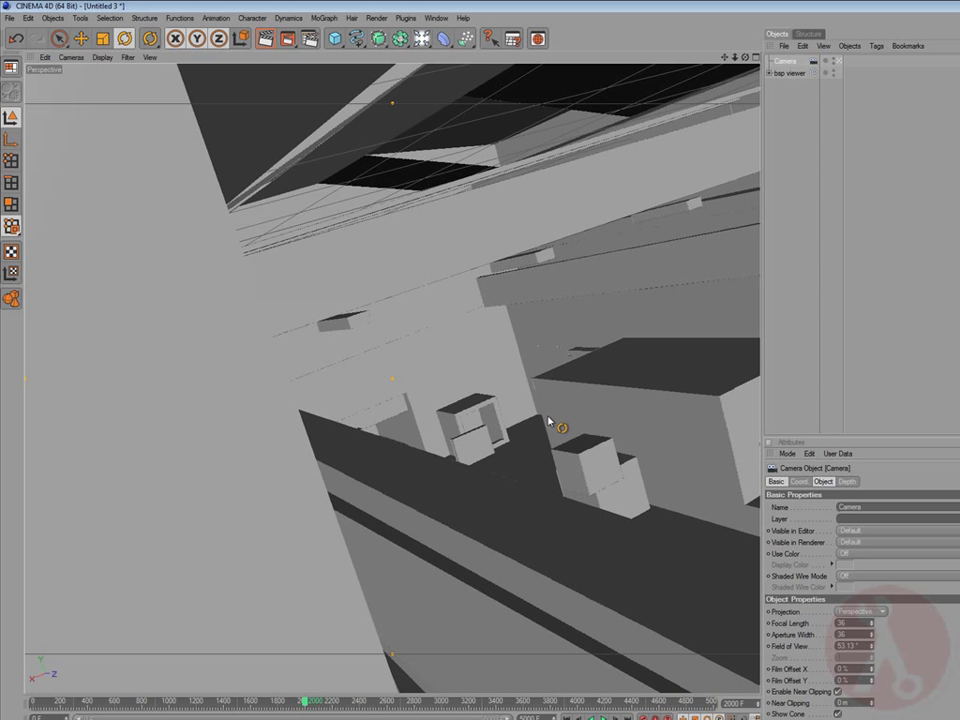
# Step: Reposition the camera at frame 2000 so it faces the hall's corner with the ceiling beams and crates
pyautogui.scroll(8, 548, 421)
pyautogui.keyDown('alt'); pyautogui.moveTo(544, 422); pyautogui.dragTo(727, 124); pyautogui.keyUp('alt')
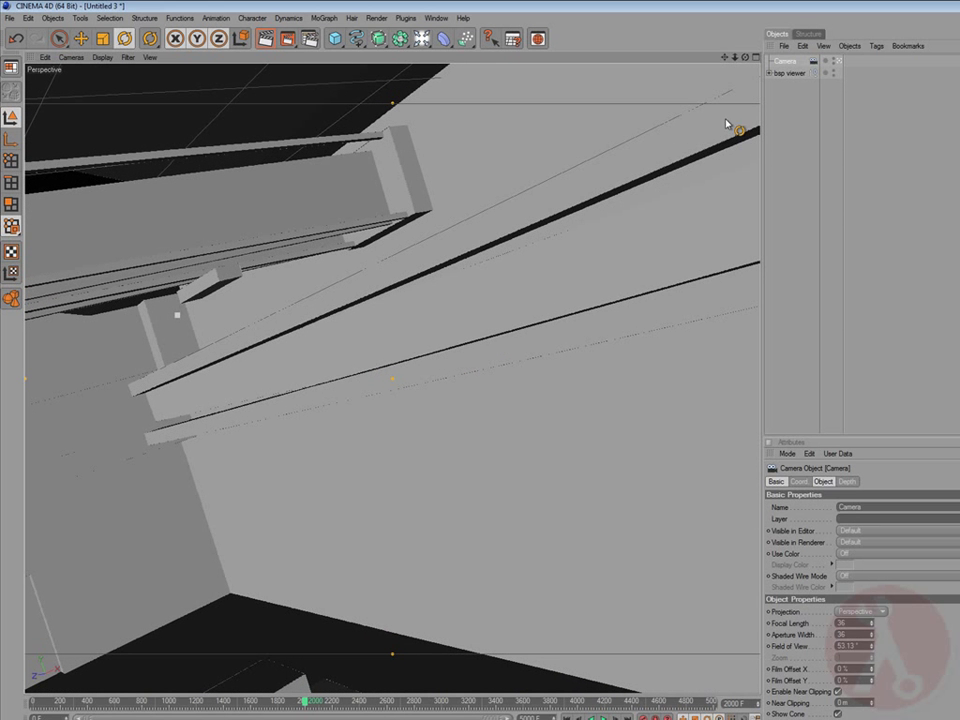
pyautogui.moveTo(744, 56); pyautogui.dragTo(745, 58)
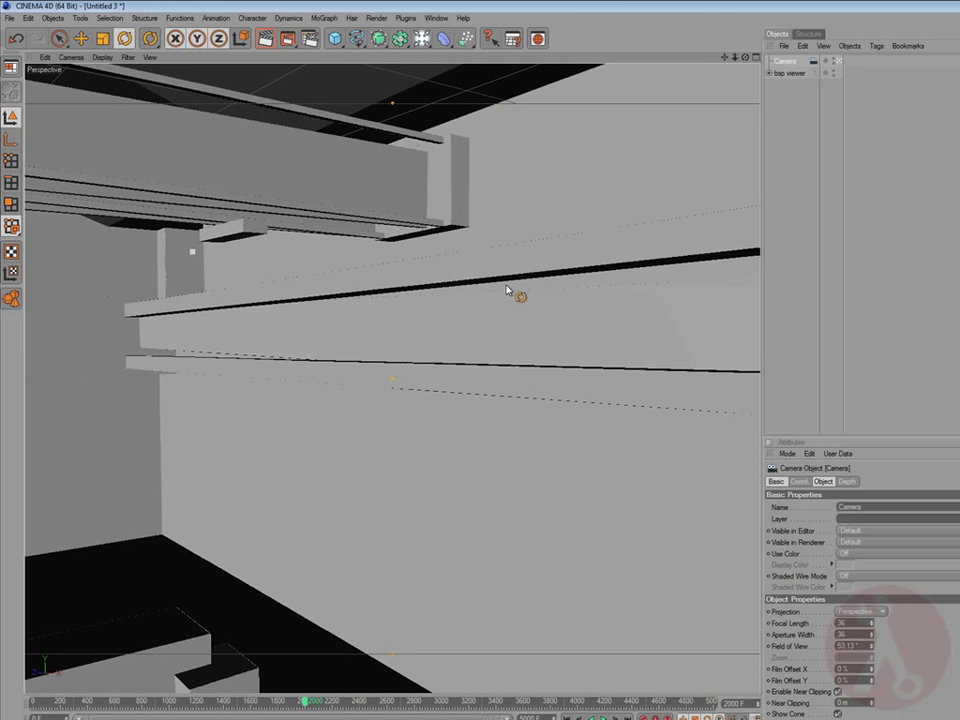
pyautogui.keyDown('alt'); pyautogui.moveTo(509, 270); pyautogui.dragTo(395, 602); pyautogui.keyUp('alt')
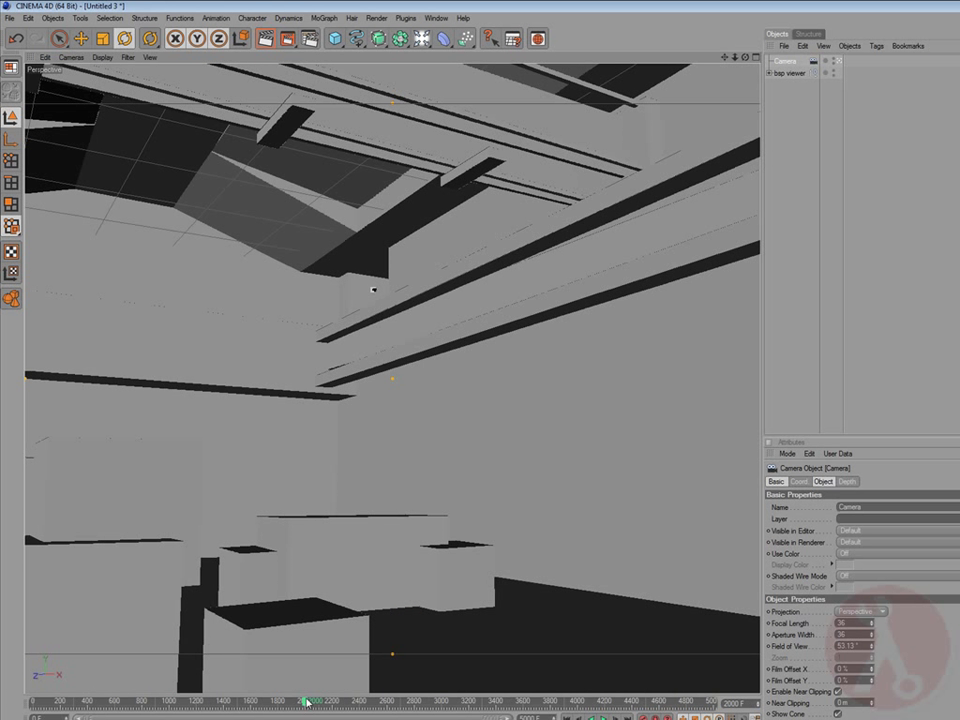
# Step: Go back to frame 759, pull the camera back from the wall, and record a camera keyframe there
pyautogui.moveTo(307, 702); pyautogui.dragTo(137, 663)
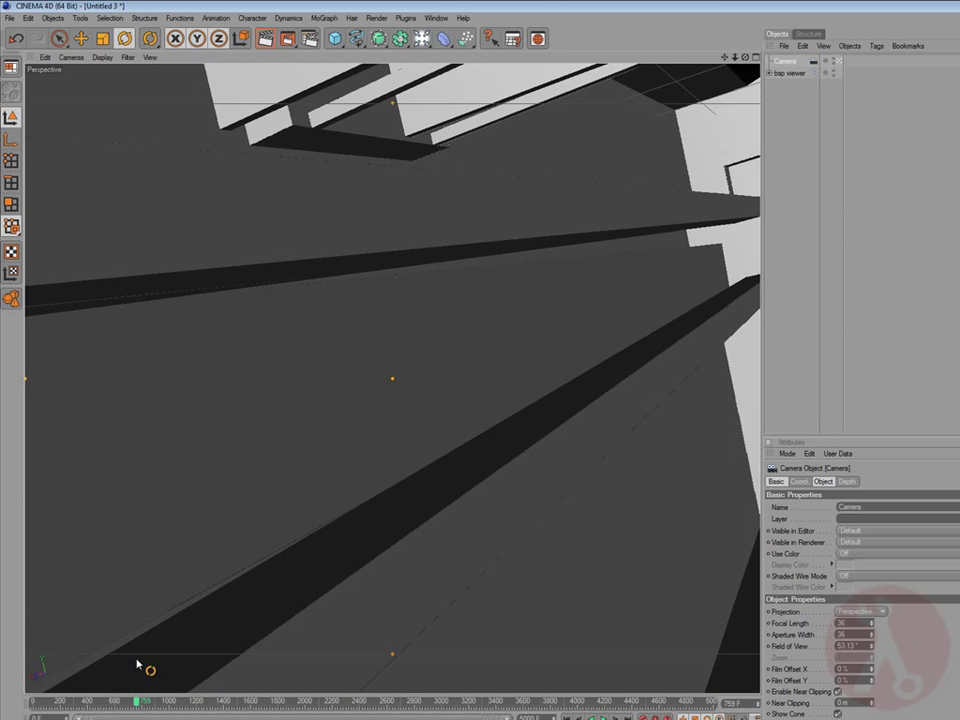
pyautogui.scroll(-4, 318, 439)
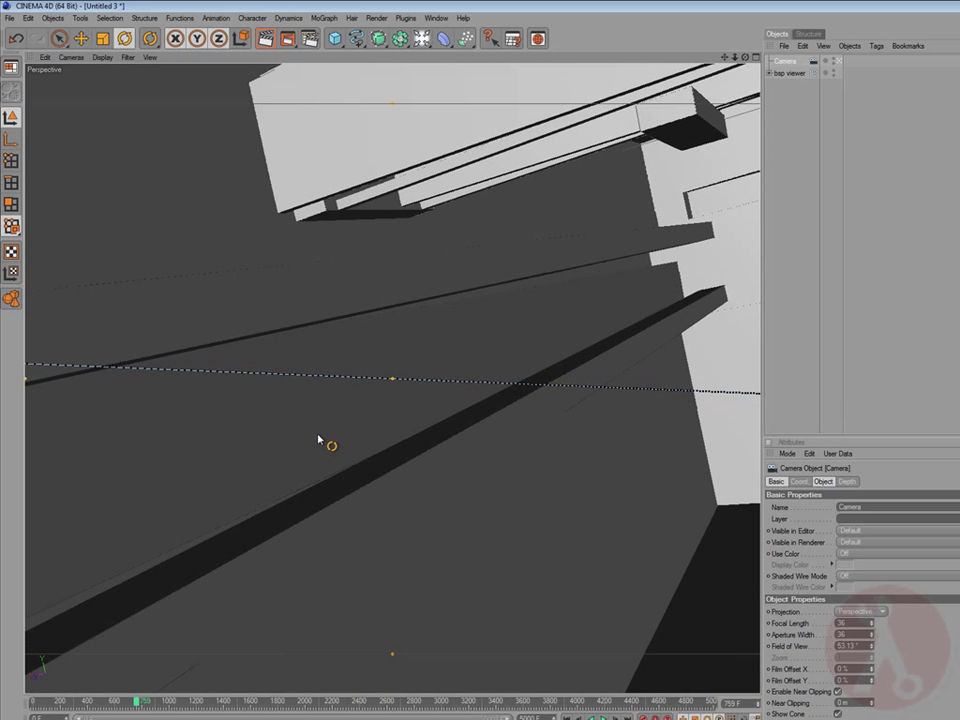
pyautogui.scroll(-1, 319, 443)
pyautogui.scroll(1, 320, 448)
pyautogui.click(645, 717)
# Step: Advance to frame 3500 and turn the camera toward the boxes between the tall walls
pyautogui.moveTo(148, 705); pyautogui.dragTo(334, 687)
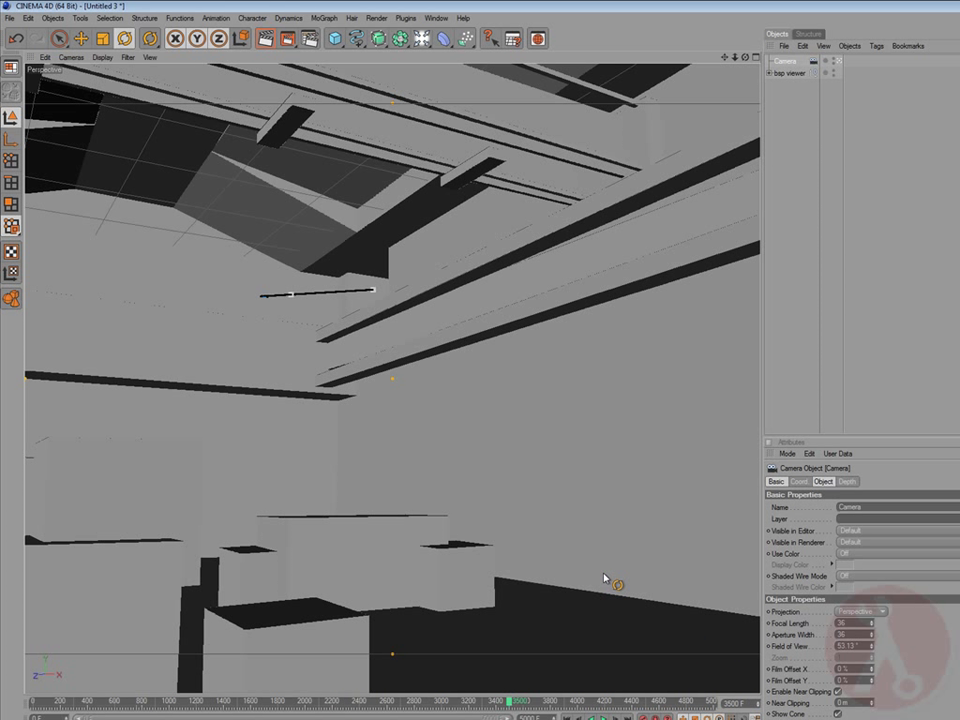
pyautogui.moveTo(598, 475); pyautogui.dragTo(347, 469)
pyautogui.moveTo(431, 487)
pyautogui.mouseDown()
pyautogui.moveTo(447, 469)
pyautogui.moveTo(306, 531)
pyautogui.moveTo(163, 557)
pyautogui.moveTo(393, 488)
pyautogui.moveTo(317, 482)
pyautogui.moveTo(553, 474)
pyautogui.moveTo(573, 426)
pyautogui.moveTo(461, 422)
pyautogui.moveTo(489, 469)
pyautogui.moveTo(469, 447)
pyautogui.moveTo(422, 435)
pyautogui.moveTo(449, 490)
pyautogui.mouseUp()
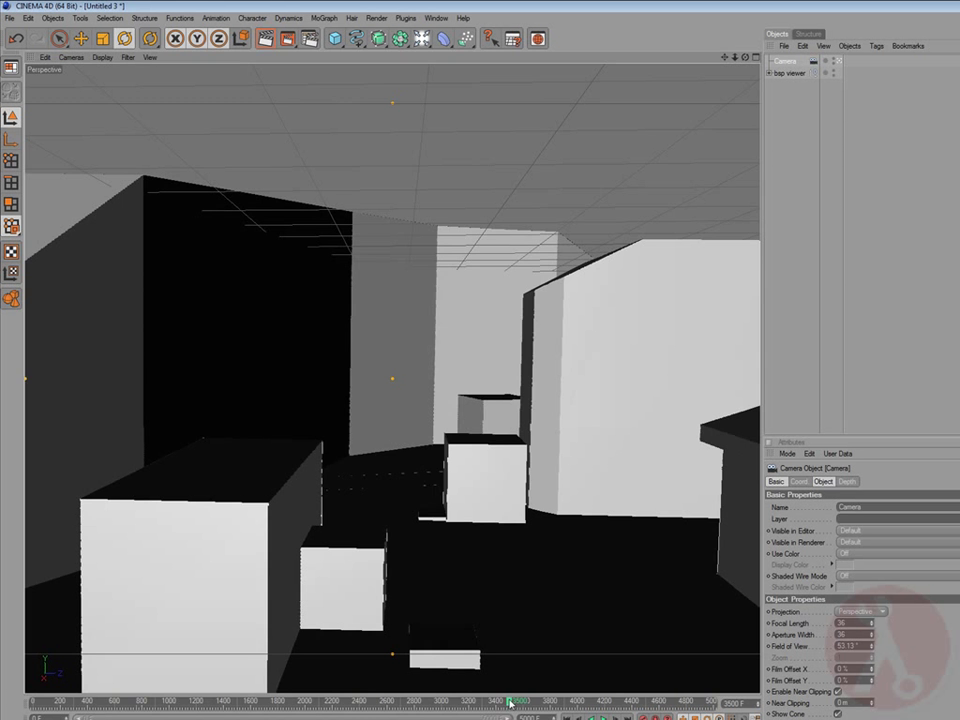
# Step: Go back to frame 2485 and reposition the camera so it faces the edge of the white wall
pyautogui.moveTo(510, 703); pyautogui.dragTo(372, 707)
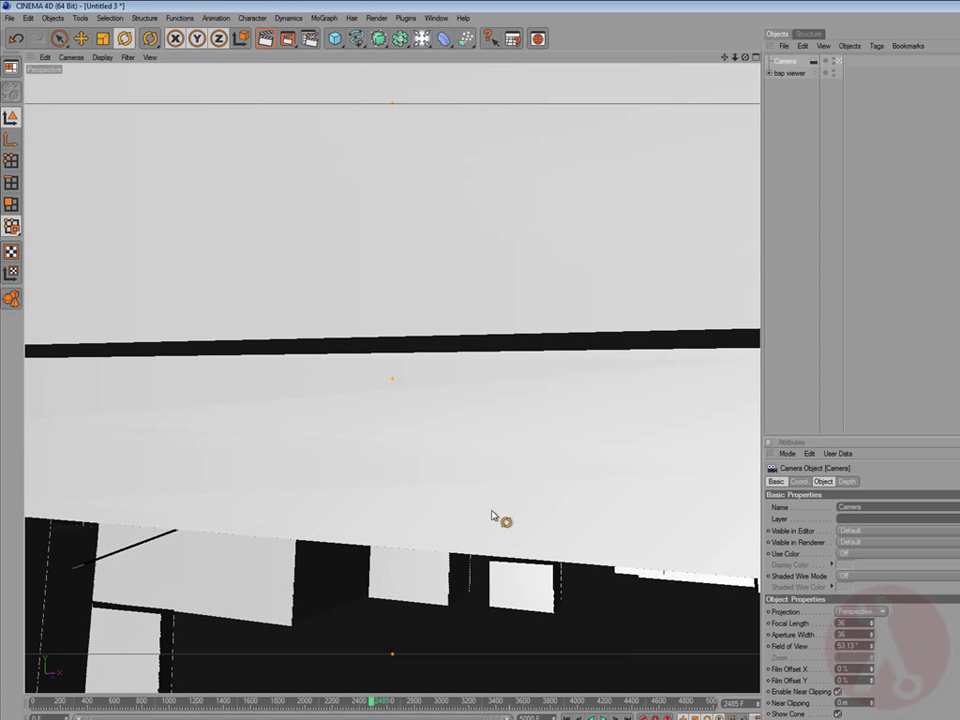
pyautogui.moveTo(491, 516); pyautogui.dragTo(430, 445)
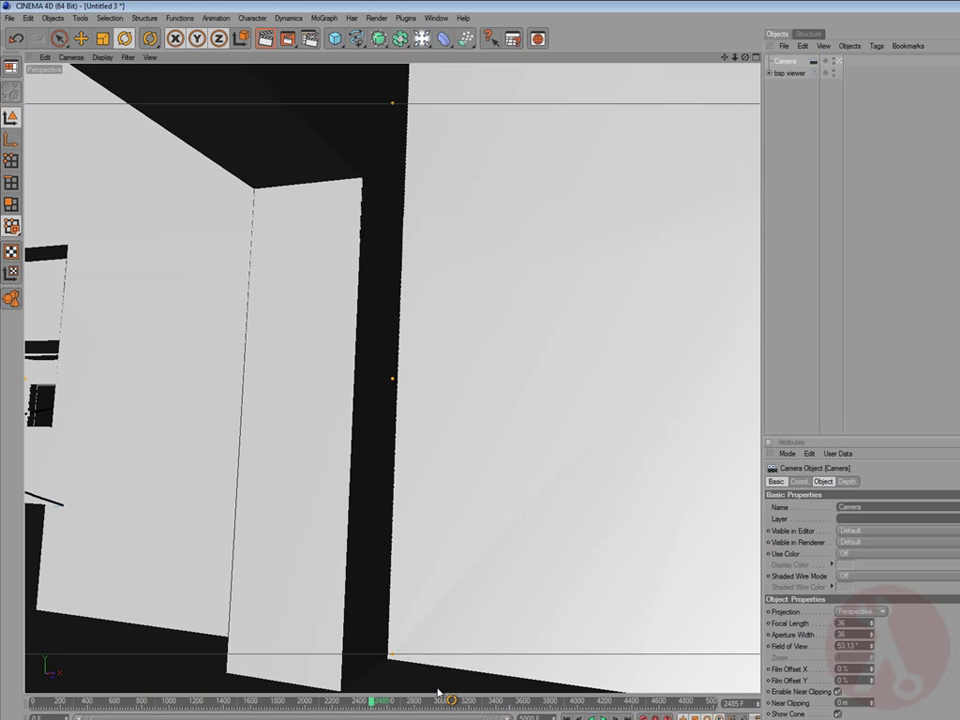
# Step: Go back to frame 2263, pull the camera back from the crates under the overhead beam, and record a camera keyframe there
pyautogui.moveTo(371, 703); pyautogui.dragTo(344, 700)
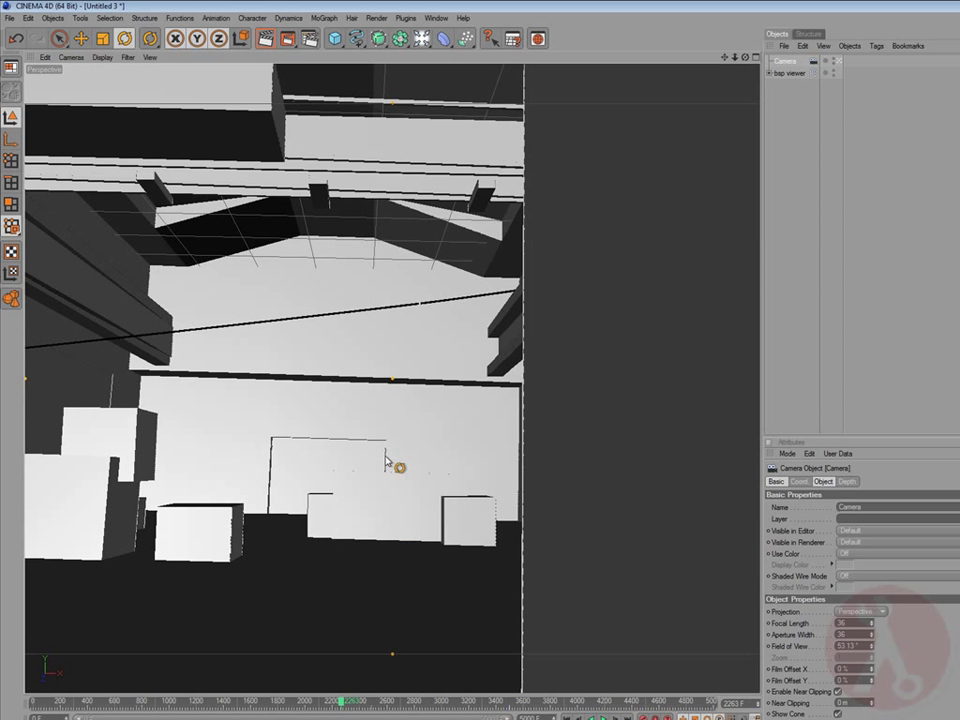
pyautogui.keyDown('alt'); pyautogui.moveTo(388, 455); pyautogui.dragTo(410, 452, button='middle'); pyautogui.keyUp('alt')
pyautogui.scroll(-3, 412, 450)
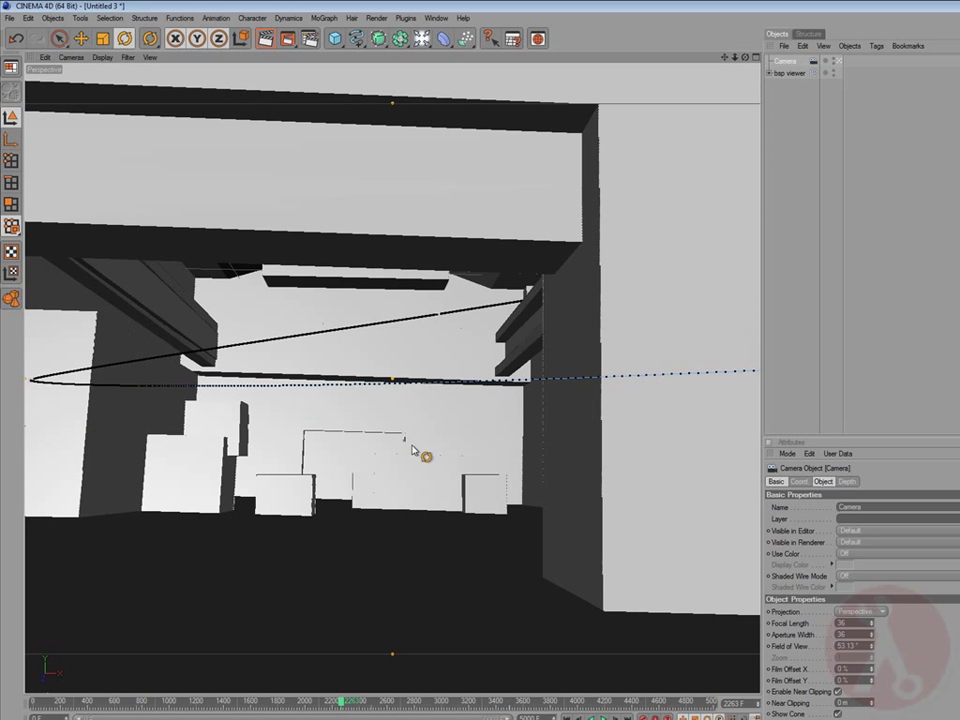
pyautogui.scroll(1, 408, 452)
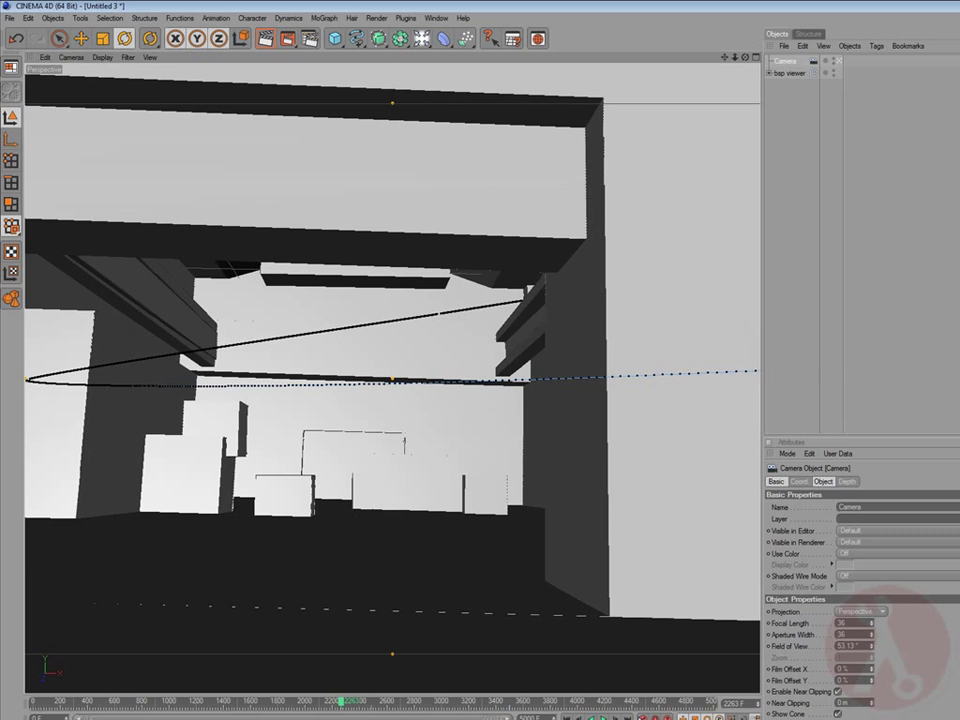
pyautogui.press('F9')
# Step: Go back to frame 2116, adjust the camera's view of the crates and ceiling beams, and record a camera keyframe there
pyautogui.moveTo(339, 703)
pyautogui.mouseDown()
pyautogui.moveTo(300, 703)
pyautogui.moveTo(339, 703)
pyautogui.moveTo(314, 705)
pyautogui.moveTo(321, 709)
pyautogui.mouseUp()
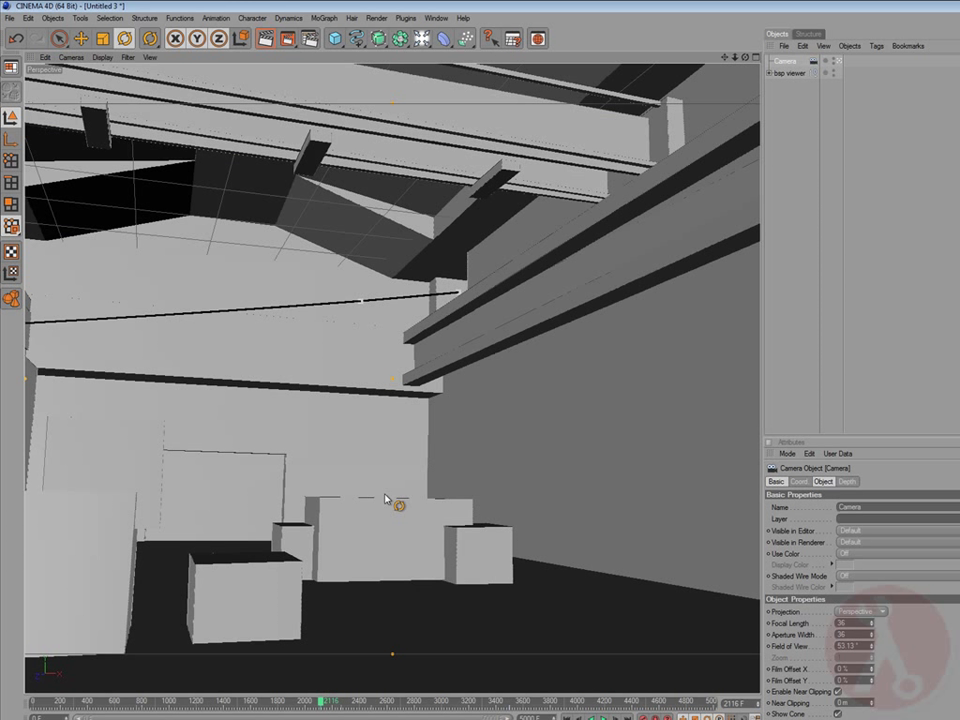
pyautogui.scroll(1, 399, 517)
pyautogui.scroll(-3, 604, 664)
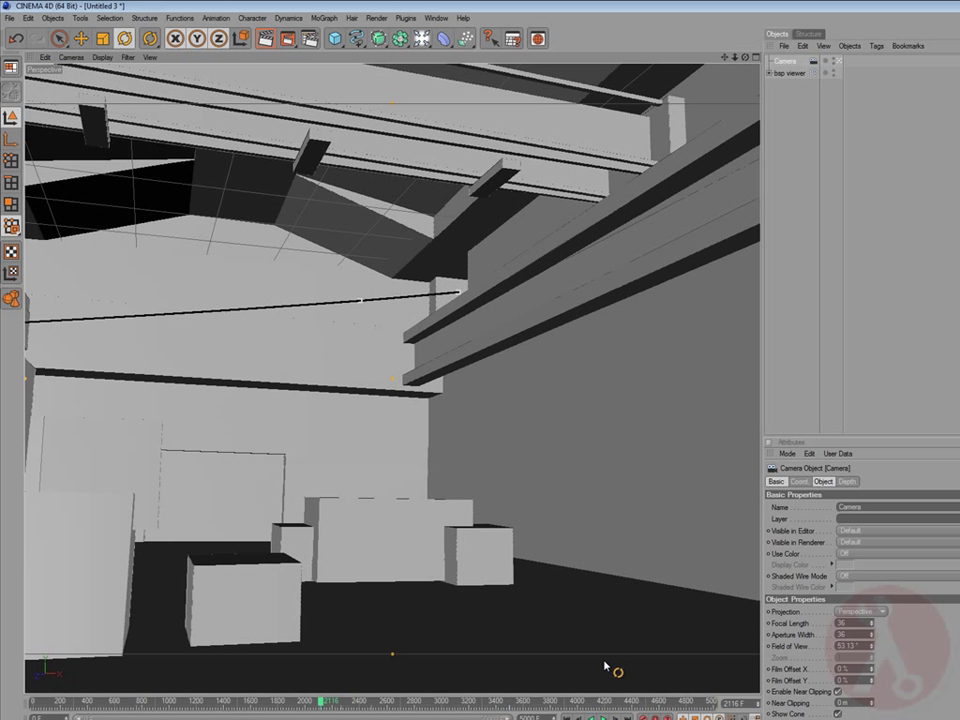
pyautogui.keyDown('alt'); pyautogui.moveTo(503, 496); pyautogui.dragTo(500, 541); pyautogui.keyUp('alt')
pyautogui.hotkey('ctrl', 'shift', 'z')
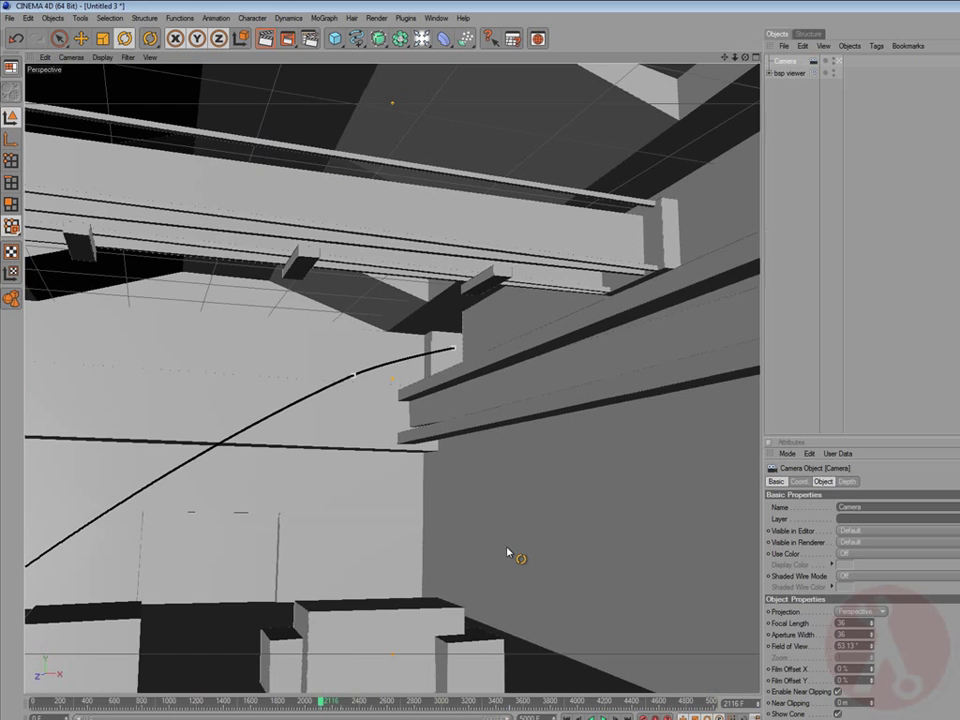
pyautogui.middleClick(510, 546)
pyautogui.middleClick(281, 302)
pyautogui.keyDown('alt'); pyautogui.moveTo(367, 367); pyautogui.dragTo(378, 303); pyautogui.keyUp('alt')
pyautogui.press('F9')
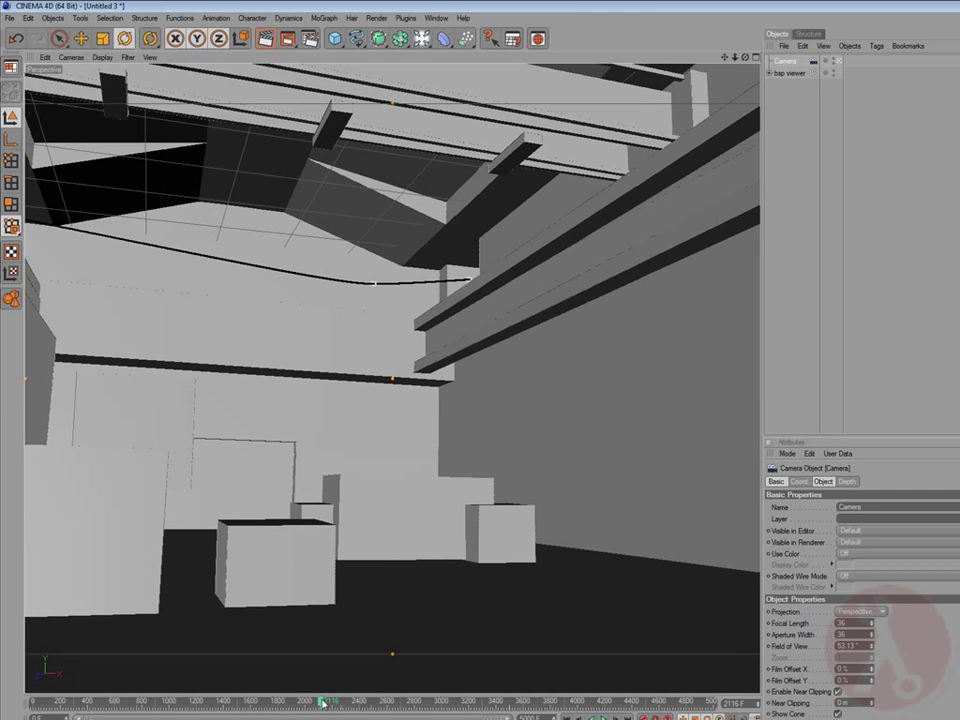
# Step: Advance to frame 2387, leave the camera view, and examine the camera path where it passes the open box structure
pyautogui.moveTo(322, 703); pyautogui.dragTo(359, 698)
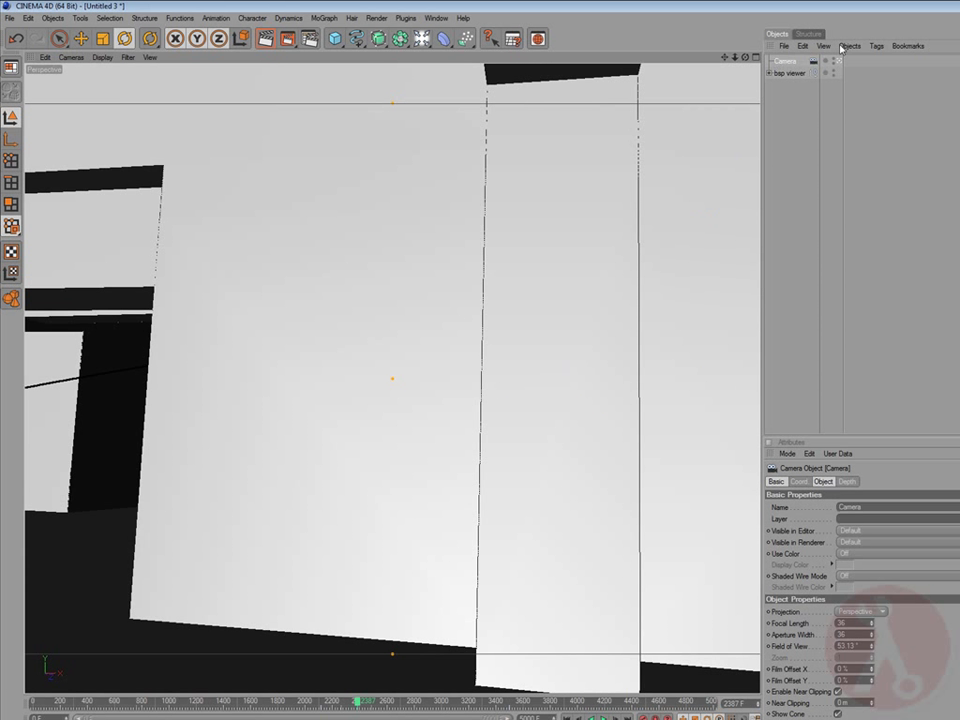
pyautogui.click(839, 61)
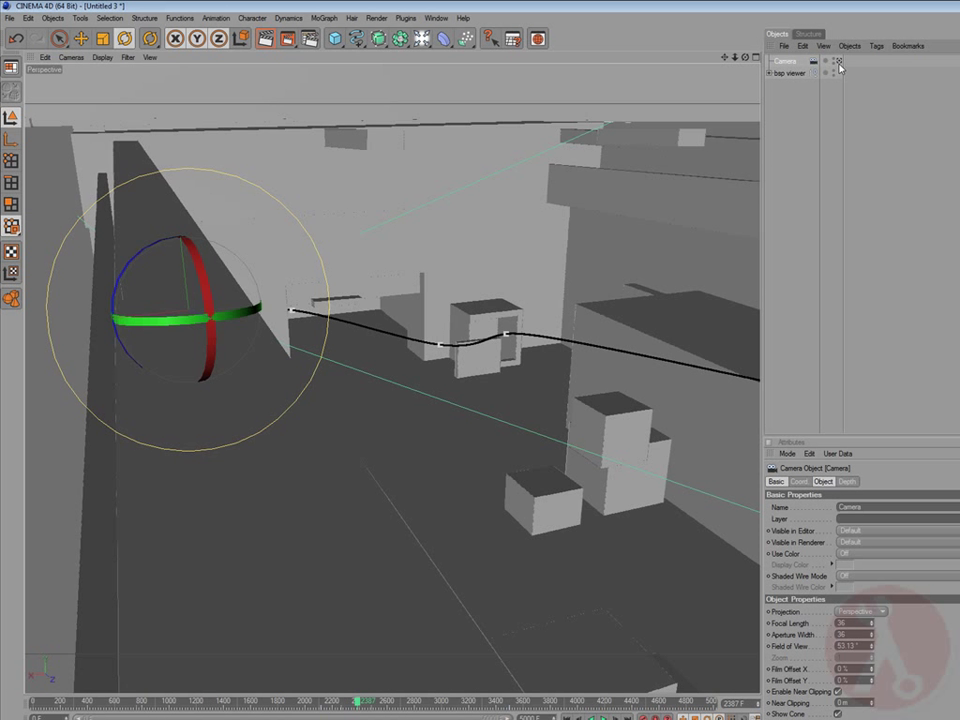
pyautogui.scroll(-2, 534, 290)
pyautogui.scroll(5, 534, 290)
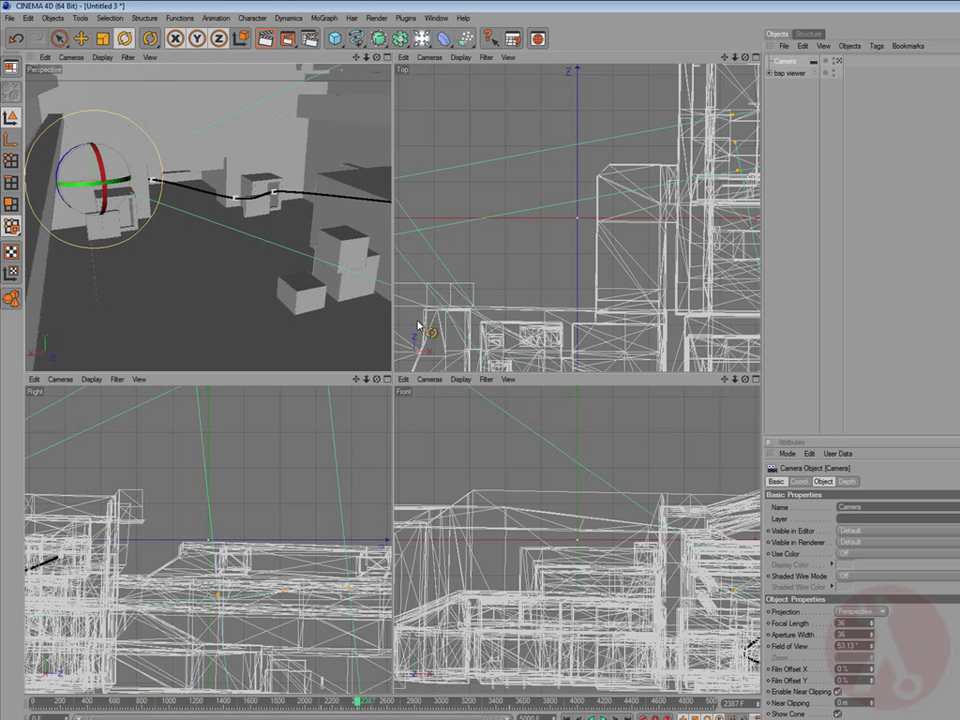
pyautogui.scroll(2, 362, 264)
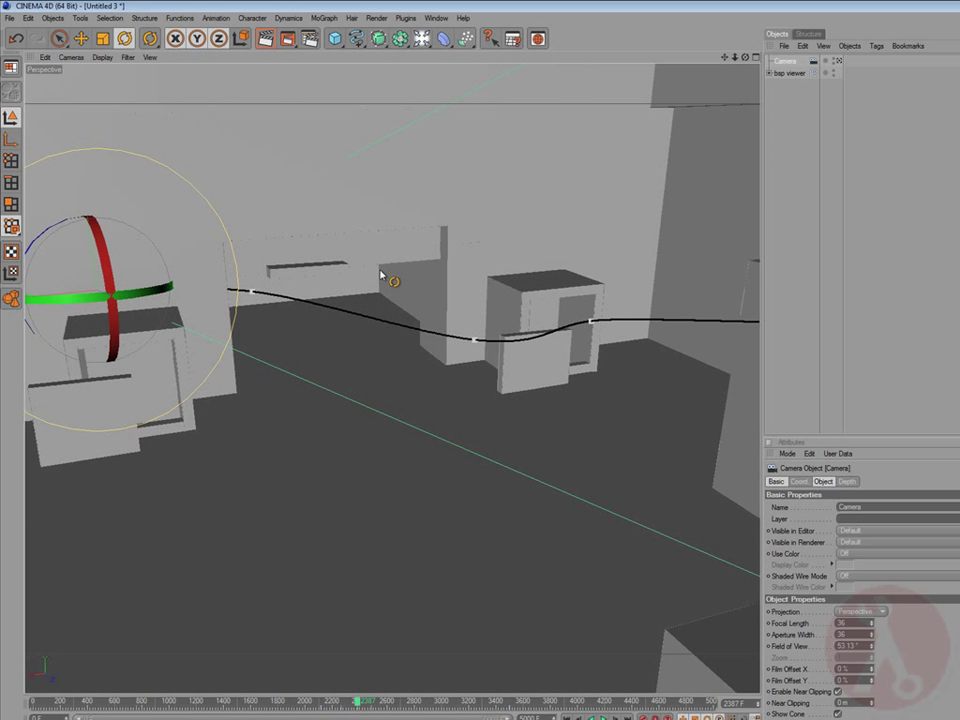
pyautogui.keyDown('alt'); pyautogui.moveTo(381, 274); pyautogui.dragTo(382, 409, button='middle'); pyautogui.keyUp('alt')
pyautogui.scroll(5, 383, 341)
pyautogui.scroll(4, 385, 392)
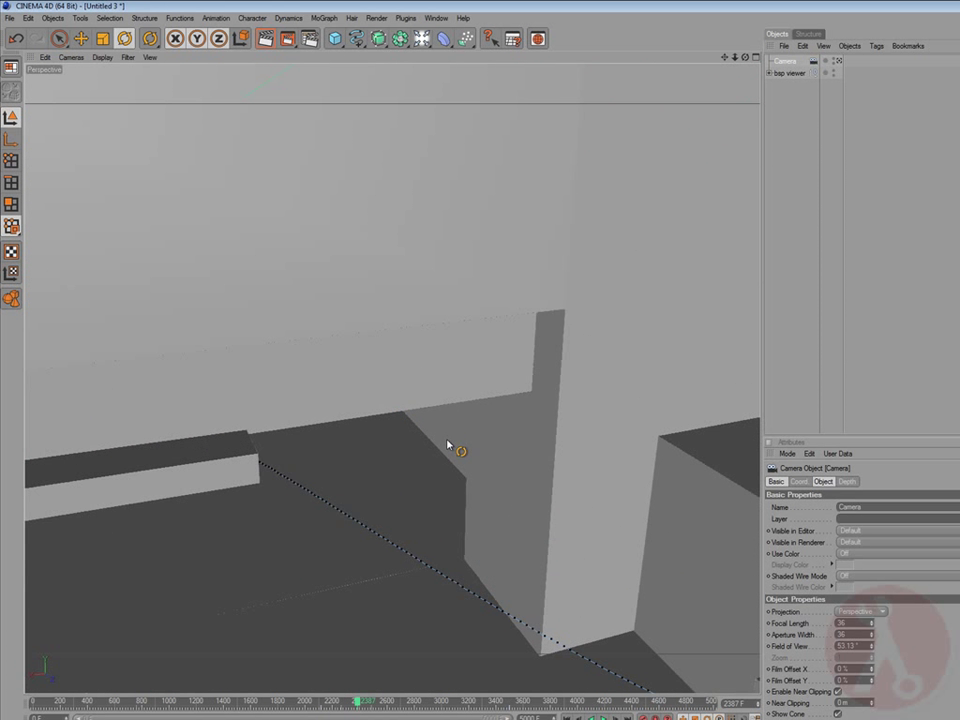
pyautogui.scroll(-3, 448, 444)
pyautogui.keyDown('alt'); pyautogui.moveTo(474, 461); pyautogui.dragTo(341, 389, button='middle'); pyautogui.keyUp('alt')
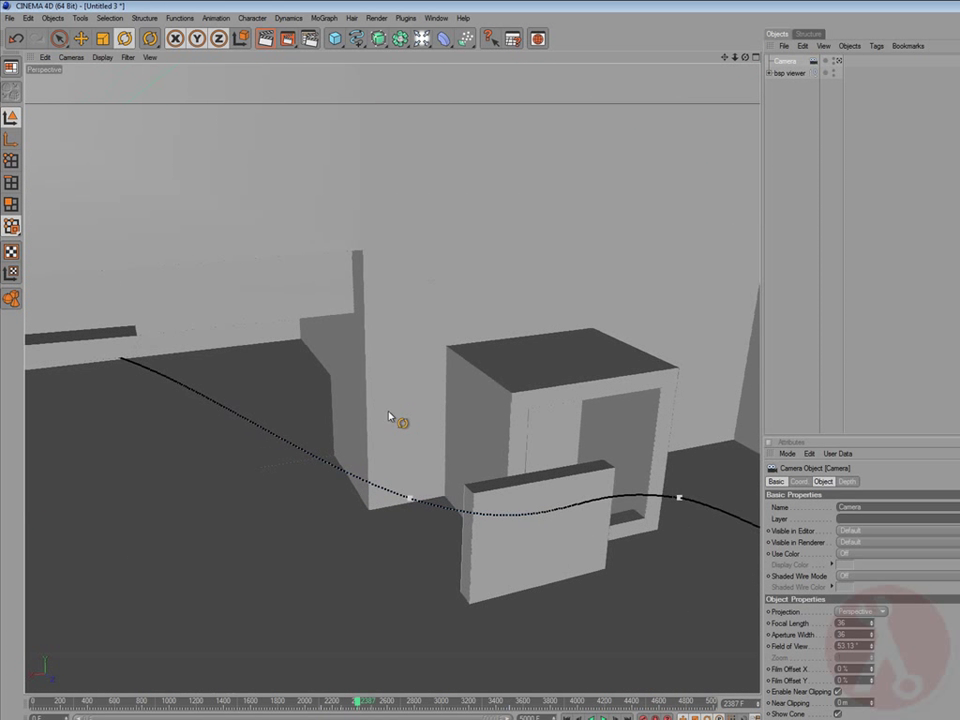
# Step: Delete the two upright panels standing in front of the open box structures
pyautogui.click(518, 492)
pyautogui.press('Delete')
pyautogui.scroll(-6, 637, 200)
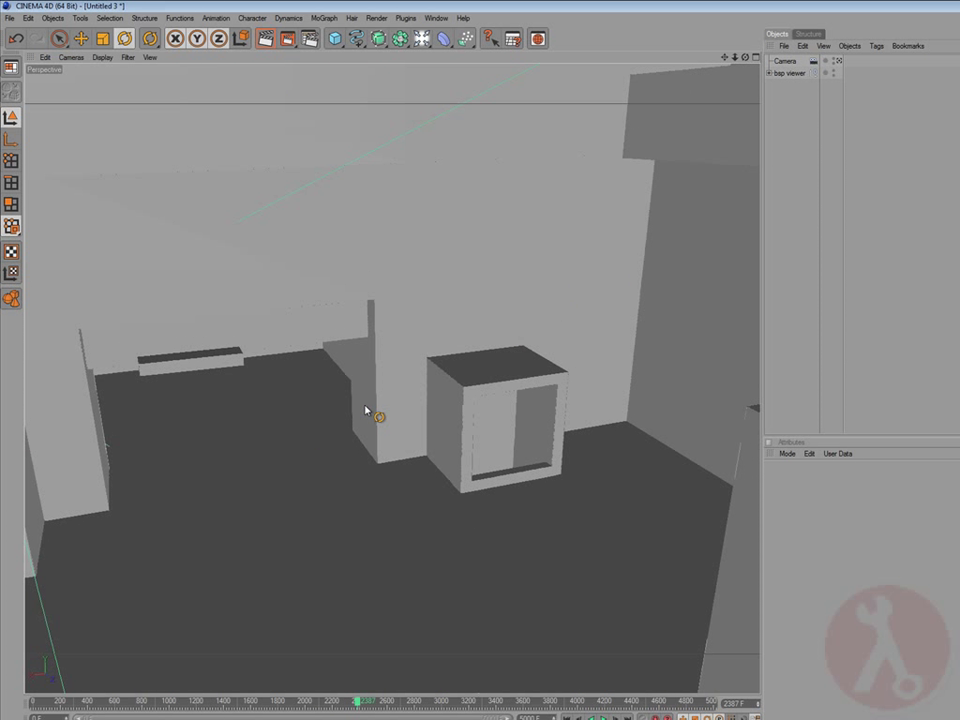
pyautogui.click(76, 505)
pyautogui.press('Delete')
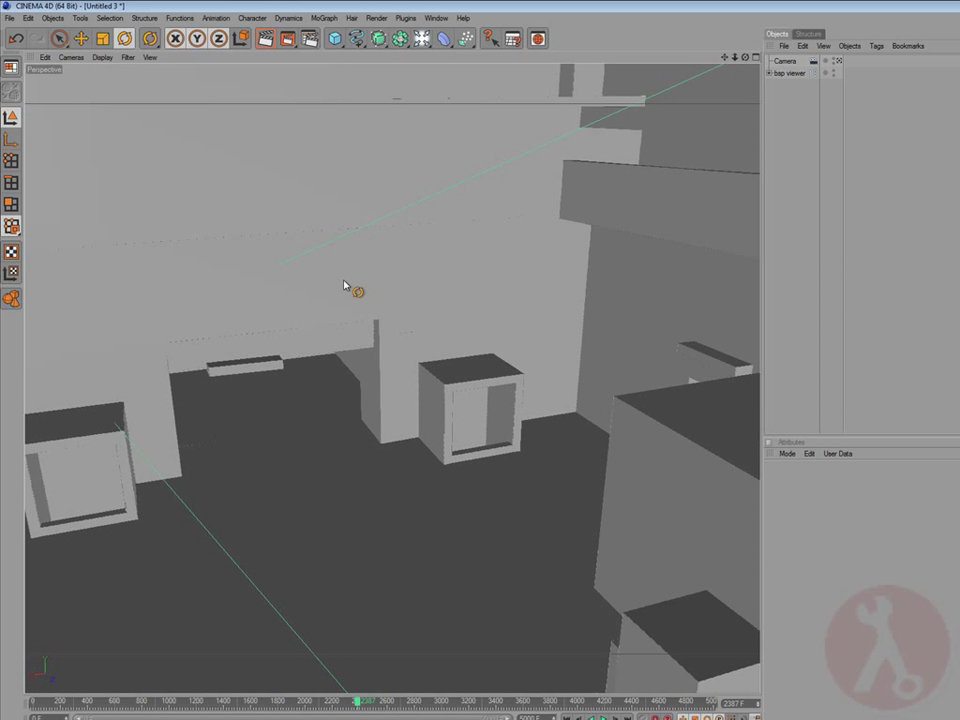
# Step: Reselect the camera, shift its path key at frame 2485 outward around the wall's end, and return to the camera view
pyautogui.click(780, 61)
pyautogui.scroll(3, 514, 330)
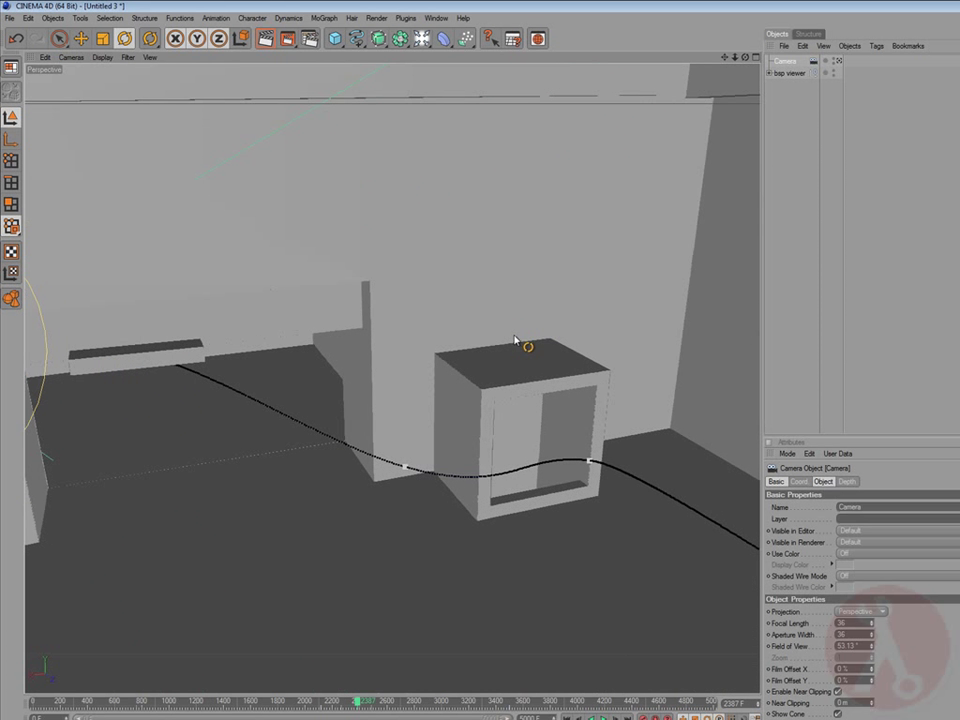
pyautogui.keyDown('alt'); pyautogui.moveTo(293, 393); pyautogui.dragTo(922, 381); pyautogui.keyUp('alt')
pyautogui.keyDown('alt'); pyautogui.moveTo(515, 393); pyautogui.dragTo(731, 368); pyautogui.keyUp('alt')
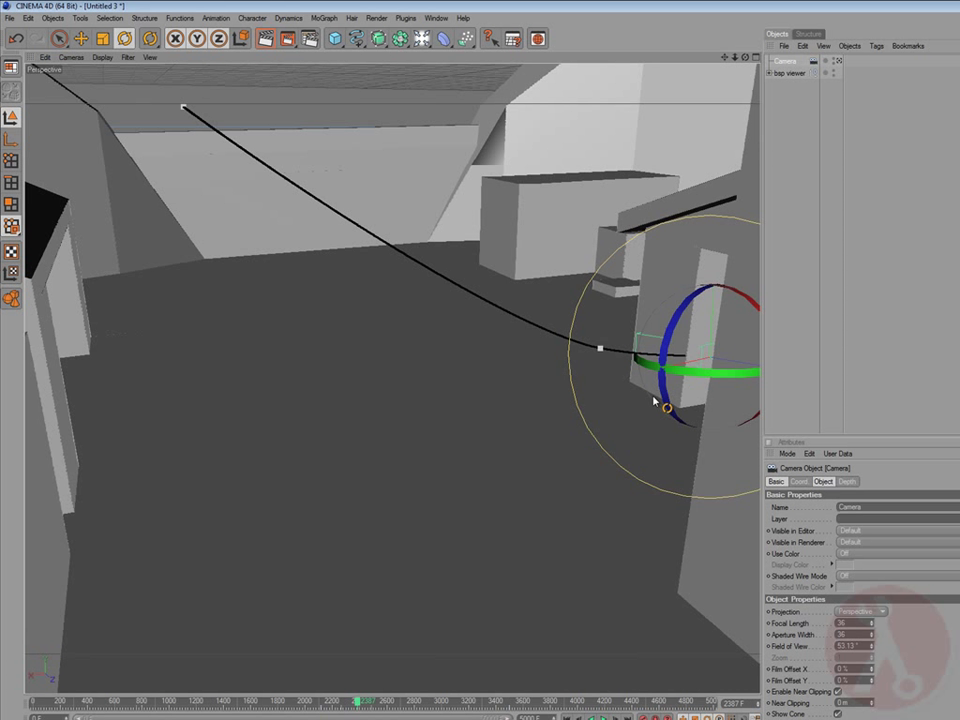
pyautogui.scroll(1, 680, 361)
pyautogui.keyDown('alt'); pyautogui.moveTo(650, 340); pyautogui.dragTo(559, 401, button='middle'); pyautogui.keyUp('alt')
pyautogui.scroll(2, 560, 400)
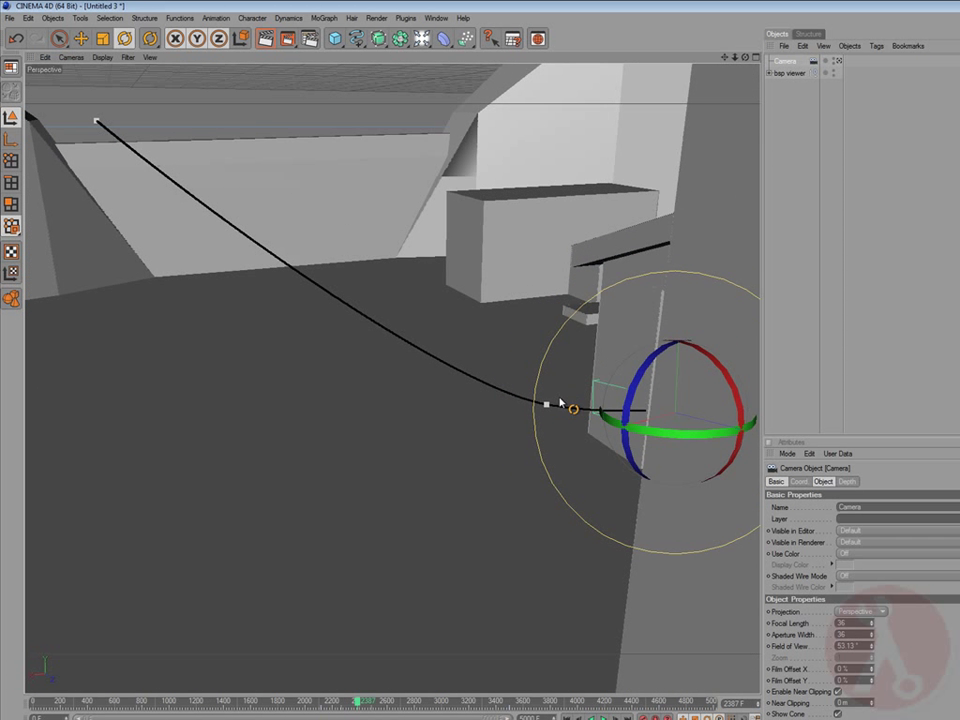
pyautogui.scroll(3, 593, 380)
pyautogui.keyDown('alt'); pyautogui.moveTo(593, 375); pyautogui.dragTo(622, 422); pyautogui.keyUp('alt')
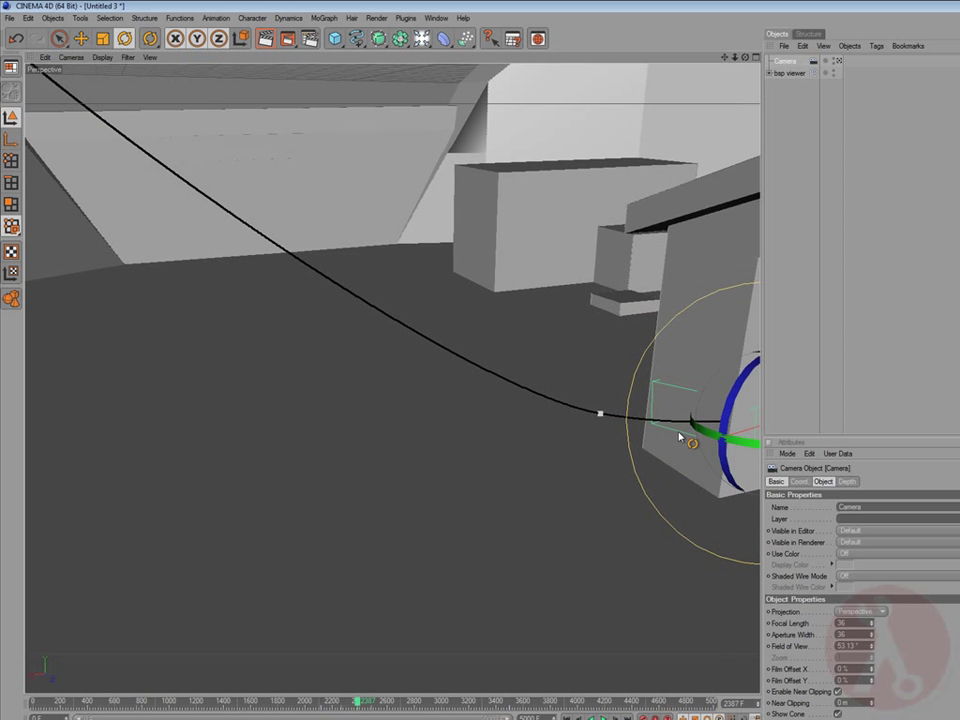
pyautogui.keyDown('alt'); pyautogui.moveTo(679, 436); pyautogui.dragTo(460, 384); pyautogui.keyUp('alt')
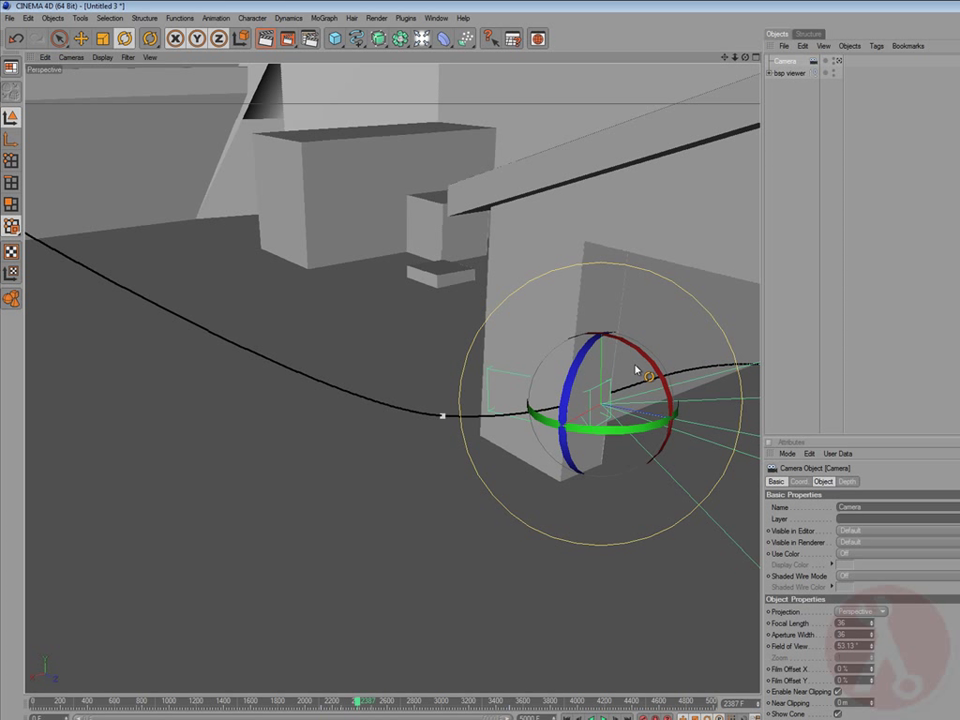
pyautogui.click(442, 418)
pyautogui.moveTo(443, 418); pyautogui.dragTo(489, 520)
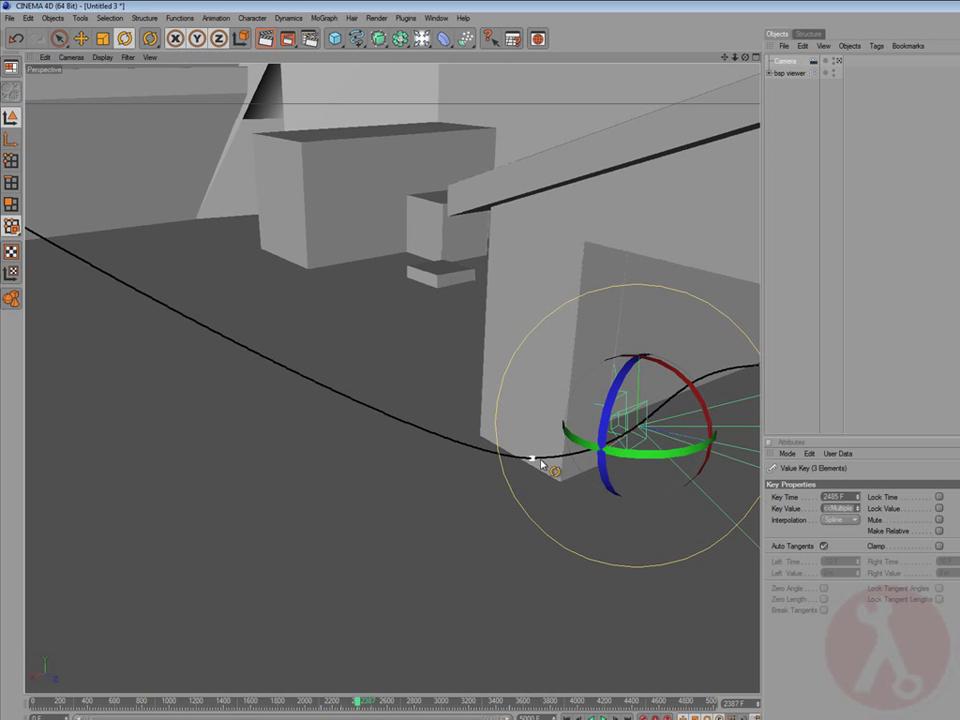
pyautogui.keyDown('alt'); pyautogui.moveTo(553, 388); pyautogui.dragTo(372, 345); pyautogui.keyUp('alt')
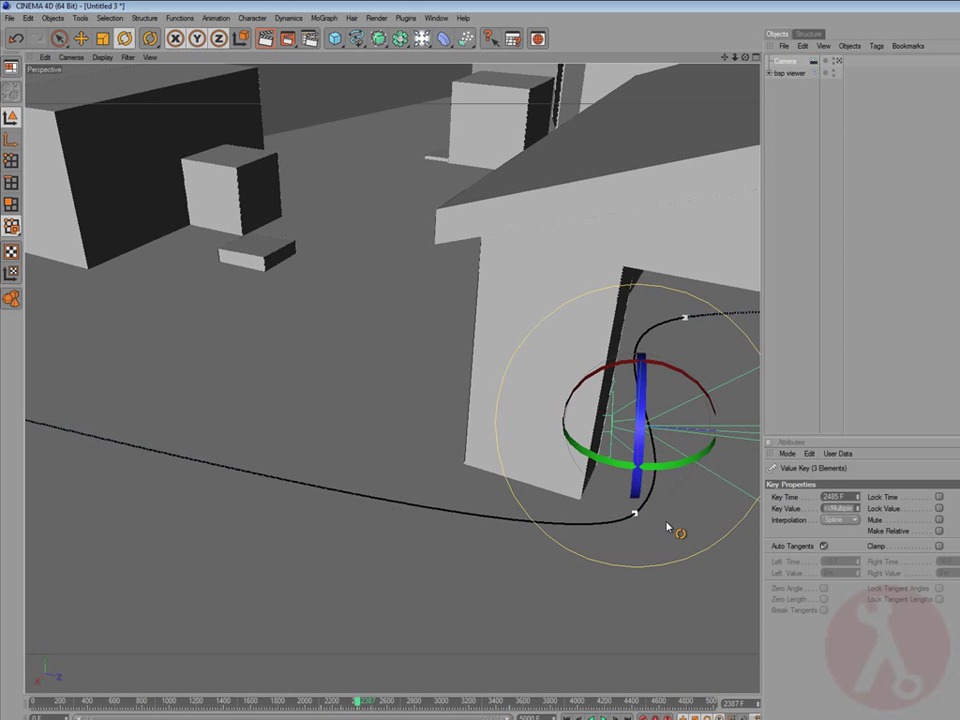
pyautogui.keyDown('alt'); pyautogui.moveTo(671, 514); pyautogui.dragTo(483, 321); pyautogui.keyUp('alt')
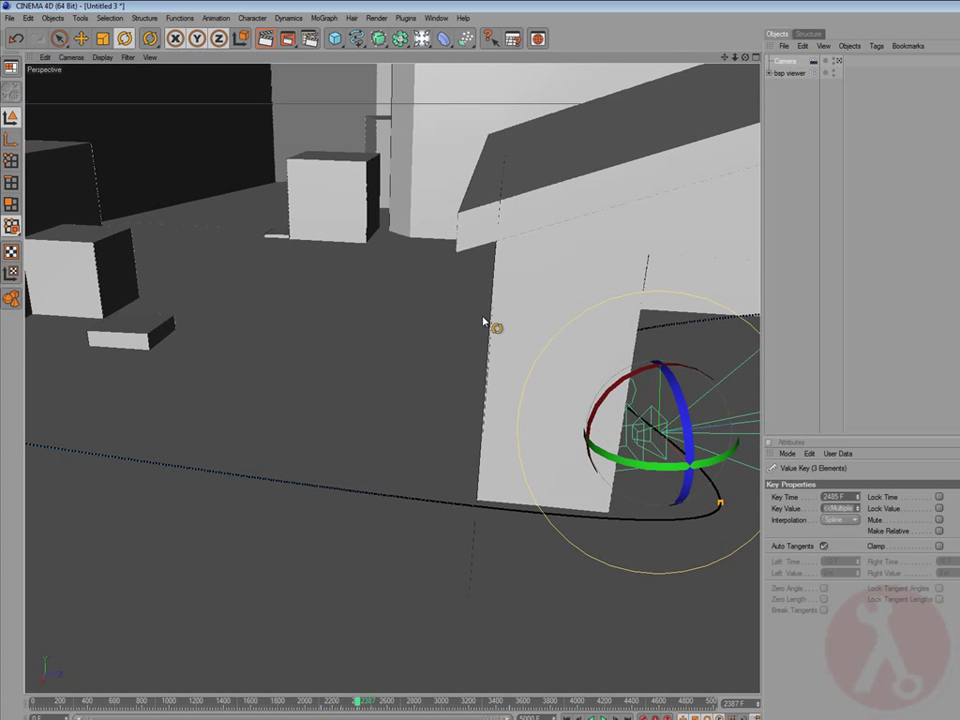
pyautogui.click(838, 61)
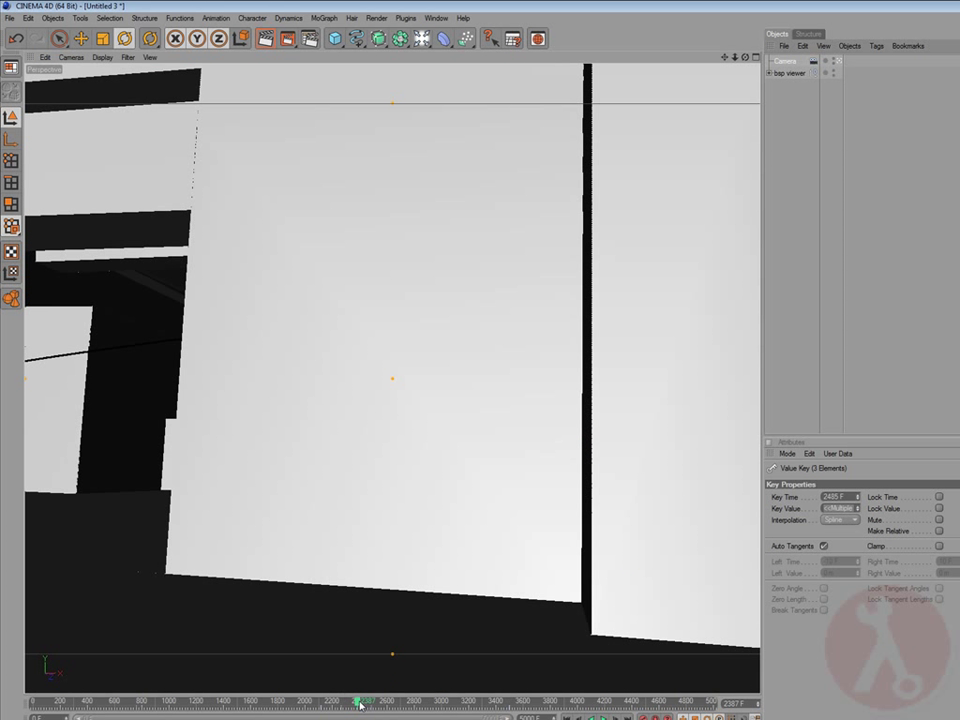